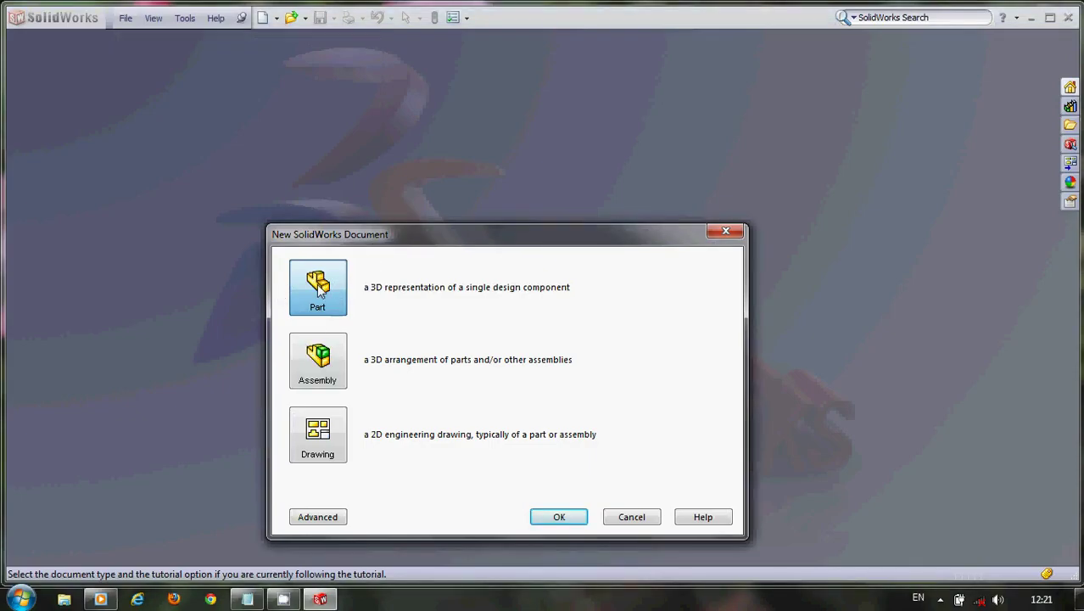
# Step: Create a new part document and open a sketch on the Front Plane
pyautogui.doubleClick(316, 285)
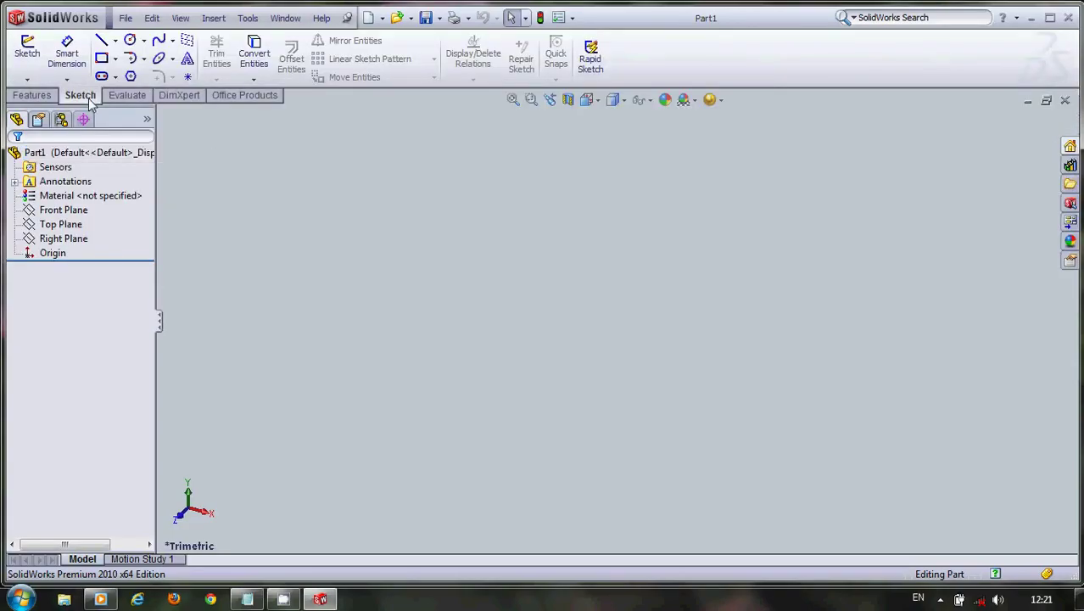
pyautogui.click(28, 52)
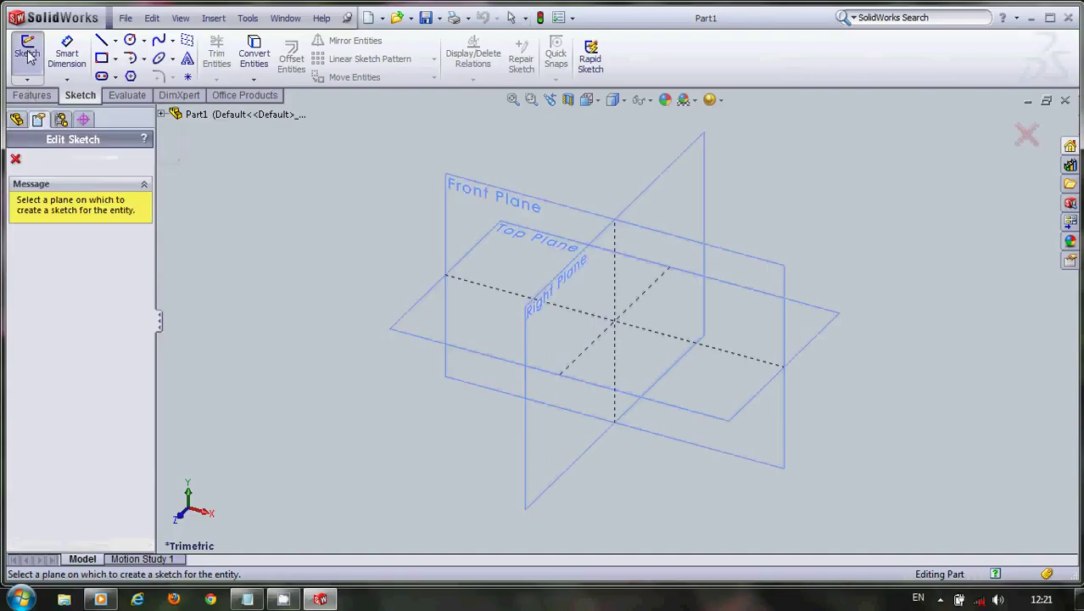
pyautogui.click(491, 190)
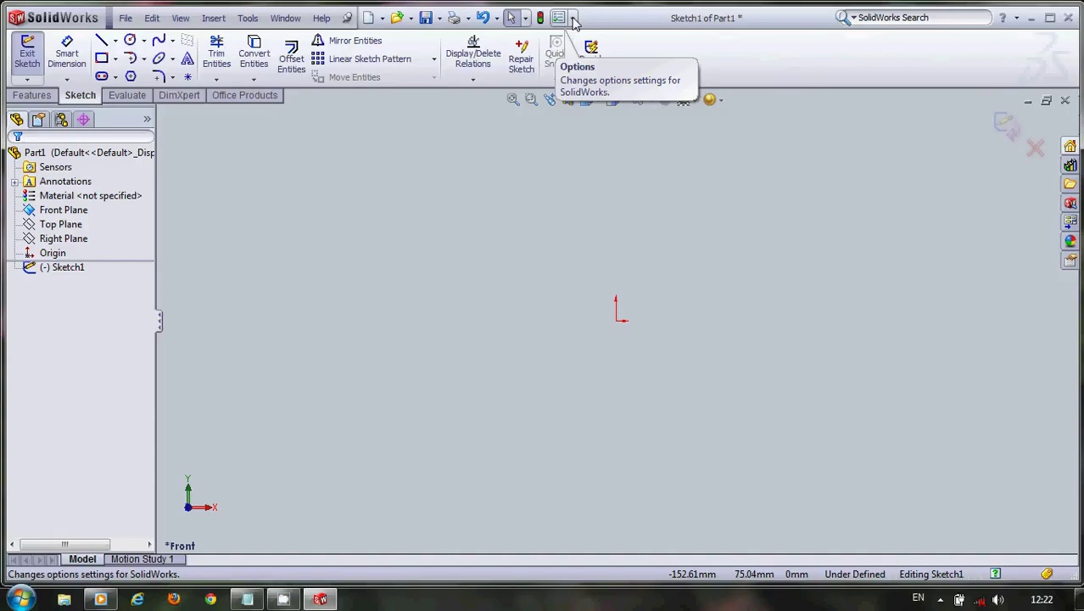
# Step: Turn on the document's grid display with a major grid spacing of 40 mm
pyautogui.click(574, 19)
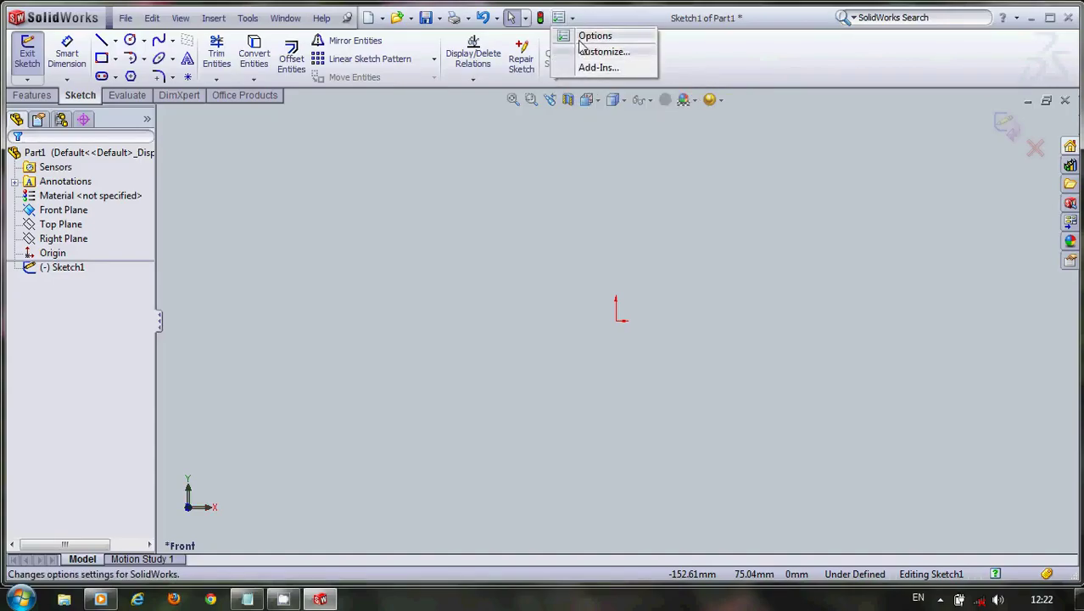
pyautogui.click(580, 35)
pyautogui.click(355, 41)
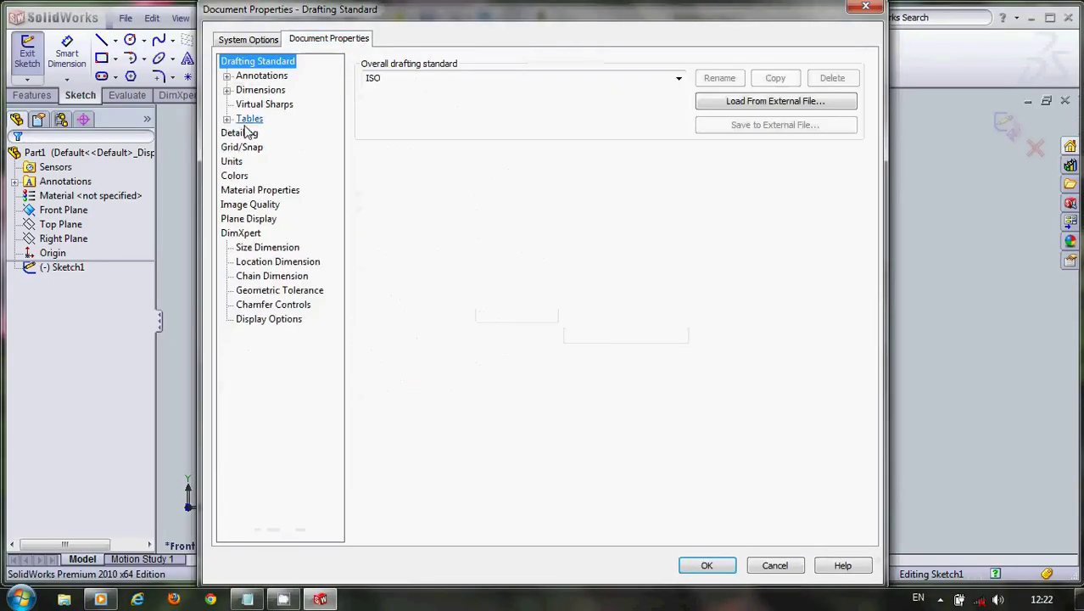
pyautogui.click(238, 148)
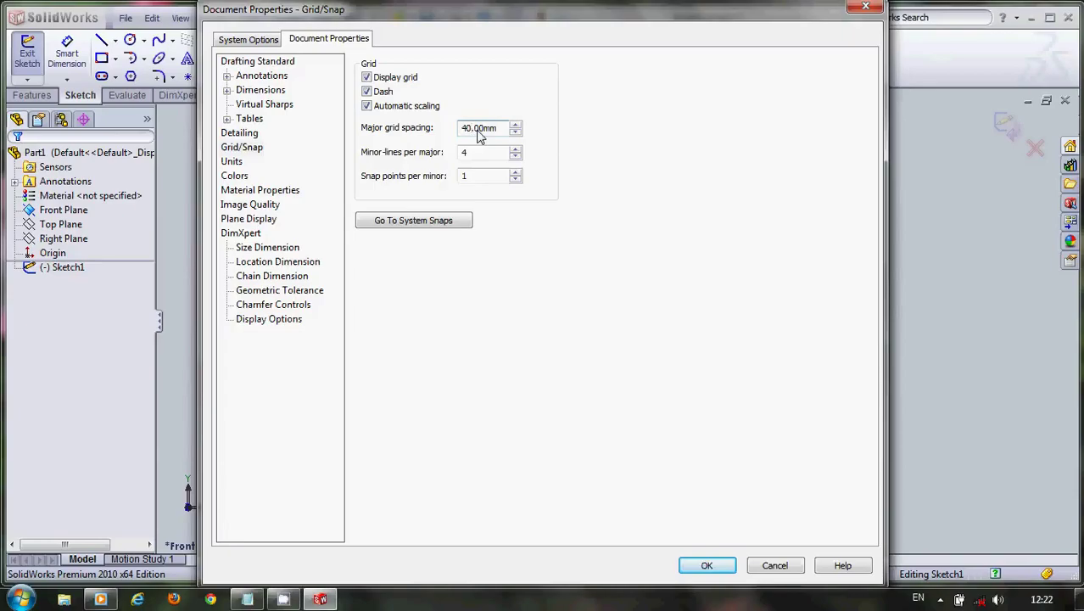
pyautogui.press('Return')
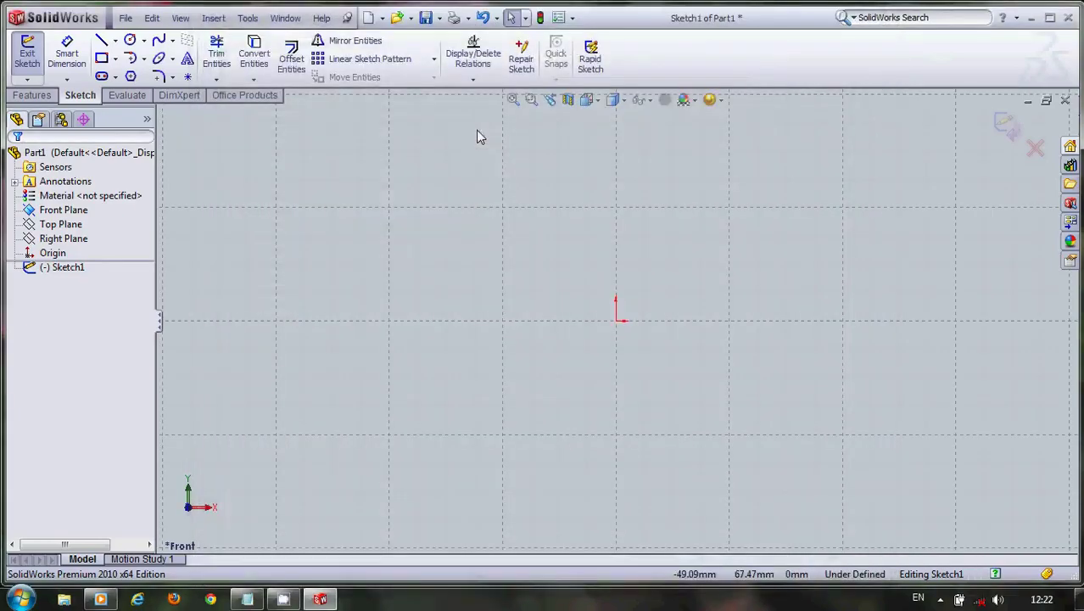
# Step: Sketch a long vertical centerline that passes through the origin and extends both above and below it
pyautogui.click(115, 40)
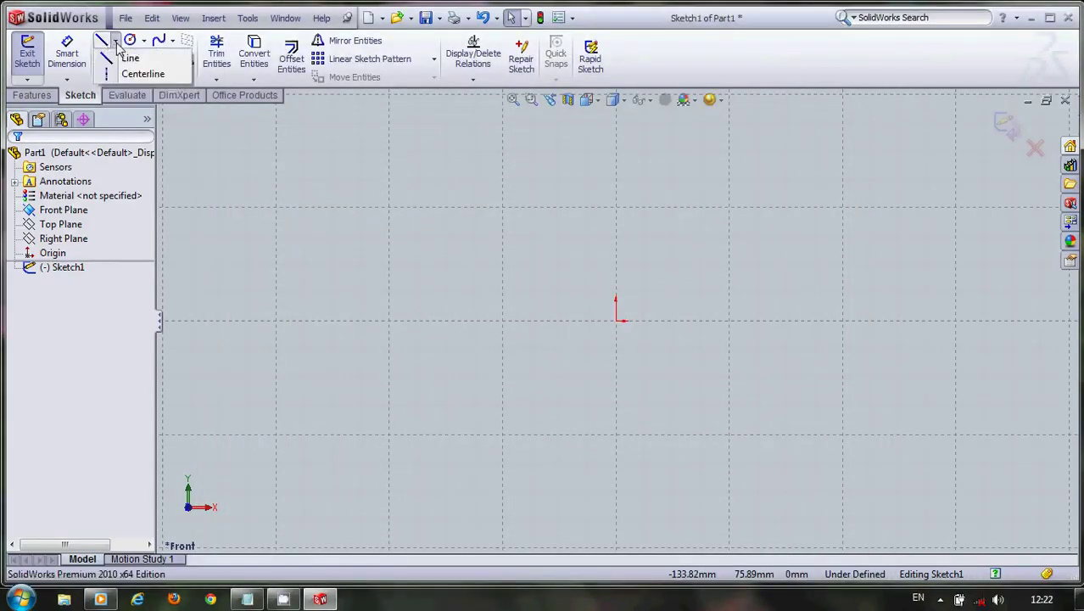
pyautogui.click(140, 74)
pyautogui.click(616, 321)
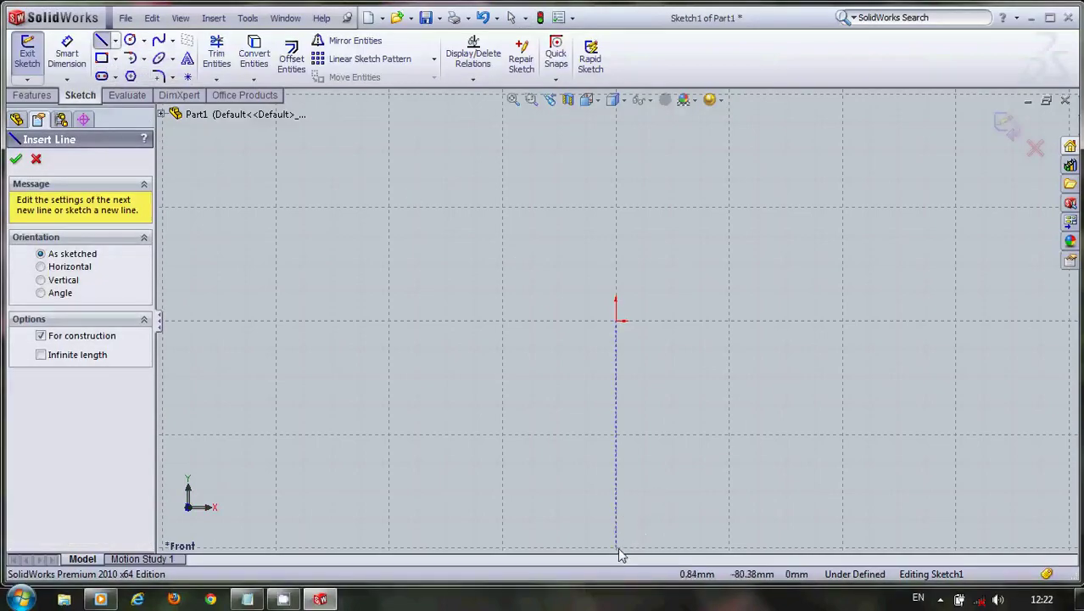
pyautogui.click(620, 553)
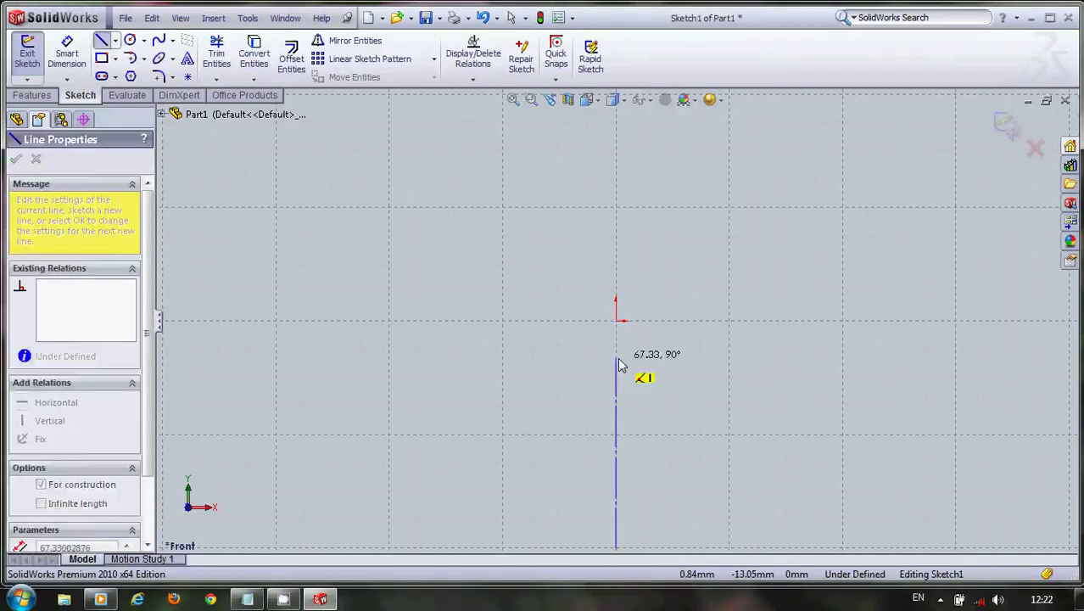
pyautogui.click(617, 118)
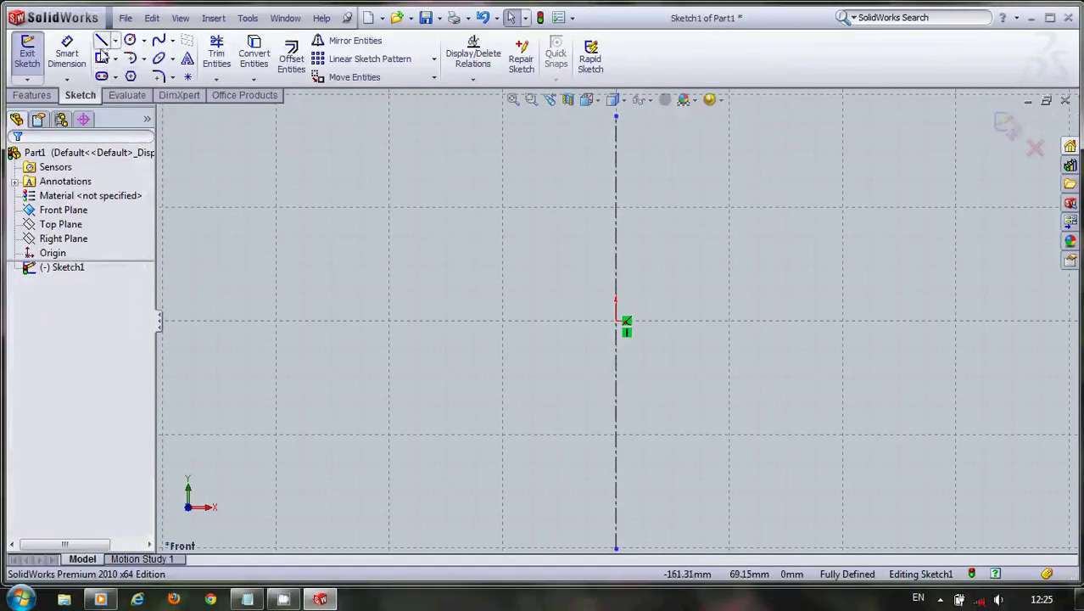
# Step: Sketch a horizontal line about 31 mm long from the origin toward positive X
pyautogui.click(101, 42)
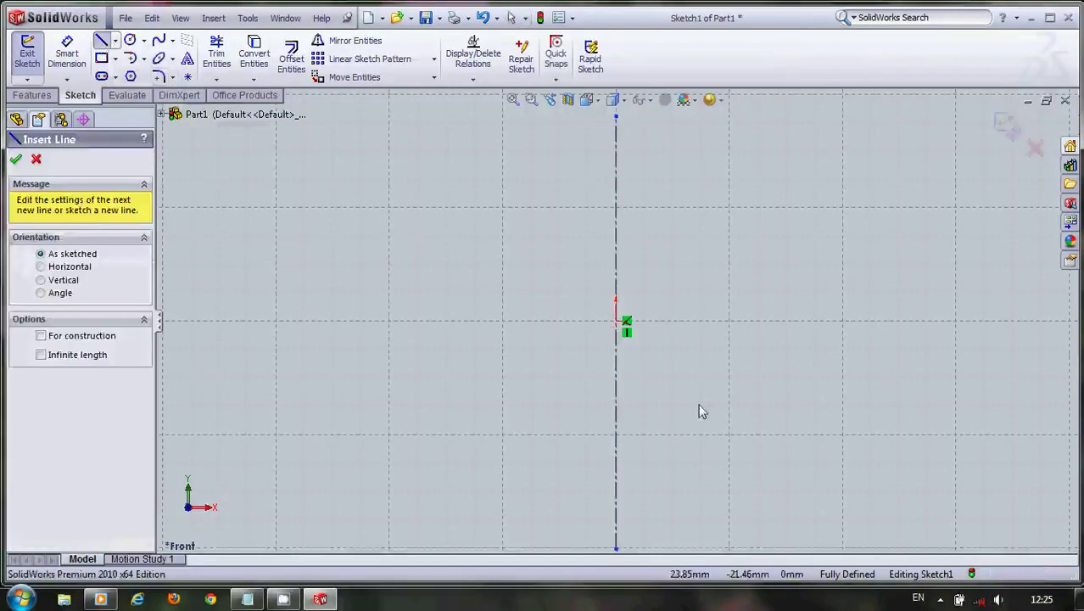
pyautogui.click(618, 322)
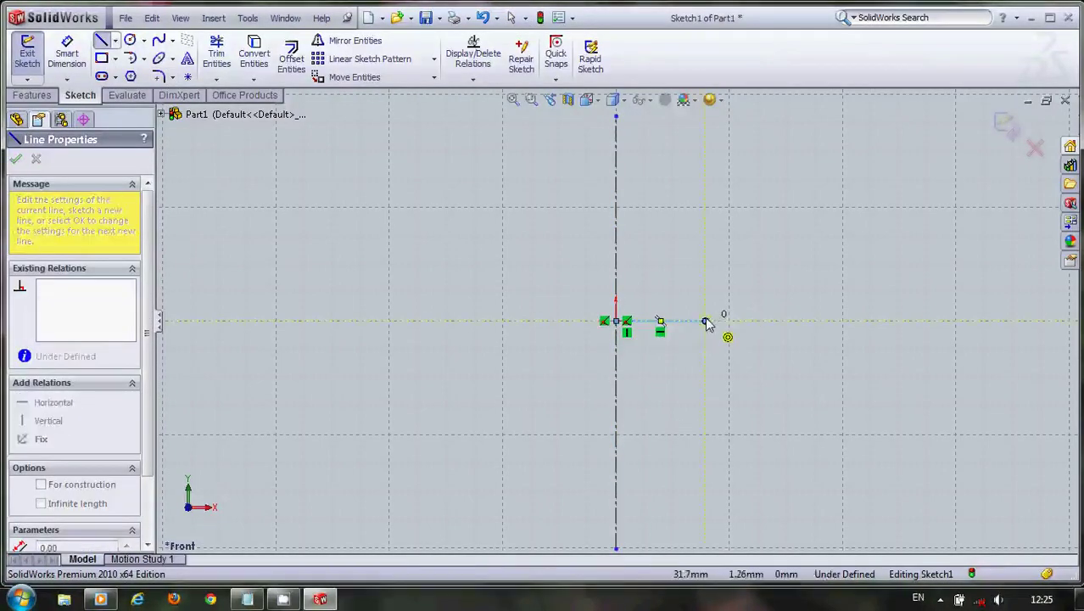
pyautogui.click(705, 321)
pyautogui.press('Escape')
# Step: Dimension the horizontal line between its endpoints and set its length to 6 mm
pyautogui.click(67, 55)
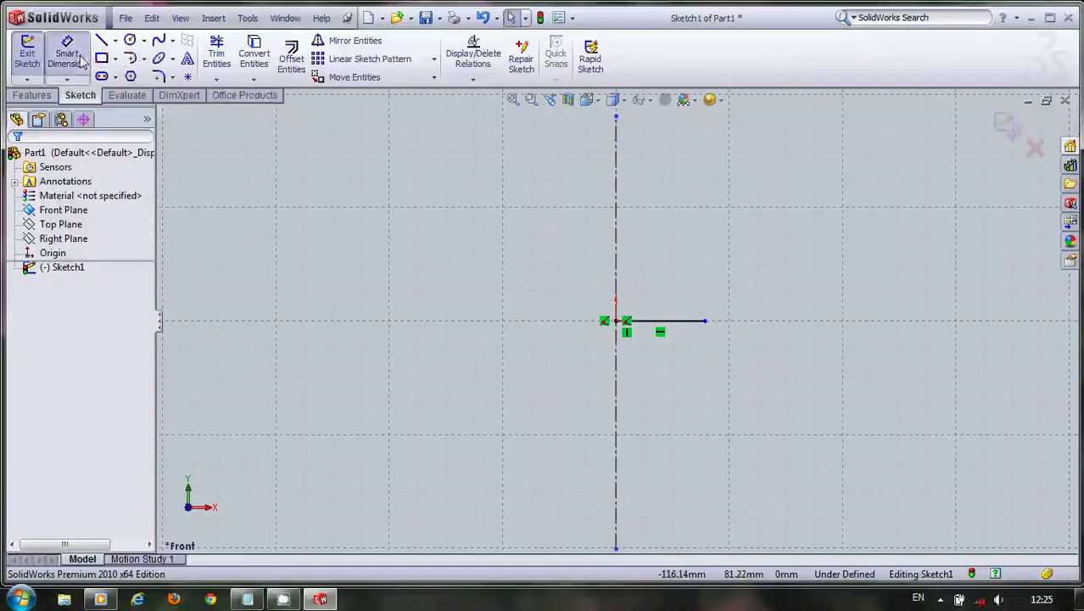
pyautogui.click(617, 321)
pyautogui.click(705, 321)
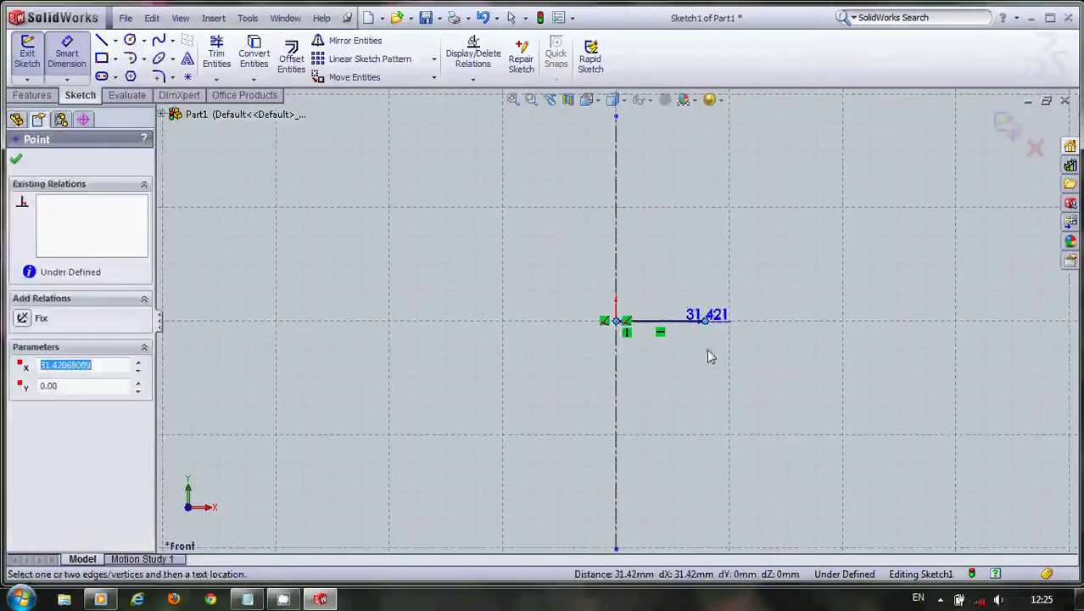
pyautogui.click(671, 409)
pyautogui.write('6')
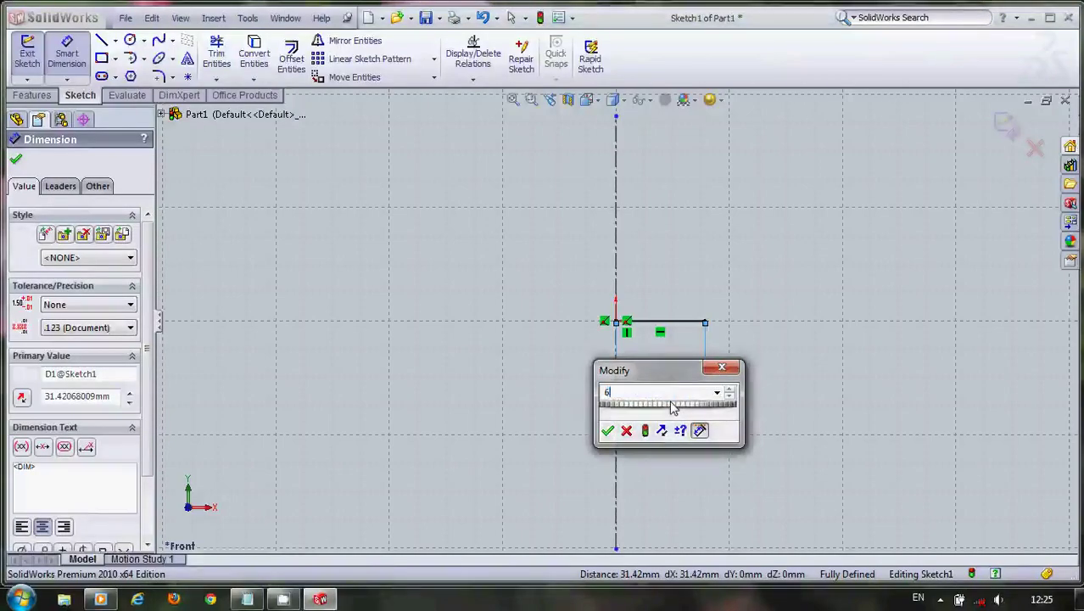
pyautogui.press('Return')
pyautogui.press('Escape')
# Step: Sketch a vertical line about 24 mm long upward from the outer end of the 6 mm line
pyautogui.scroll(-2, 667, 398)
pyautogui.scroll(-3, 611, 297)
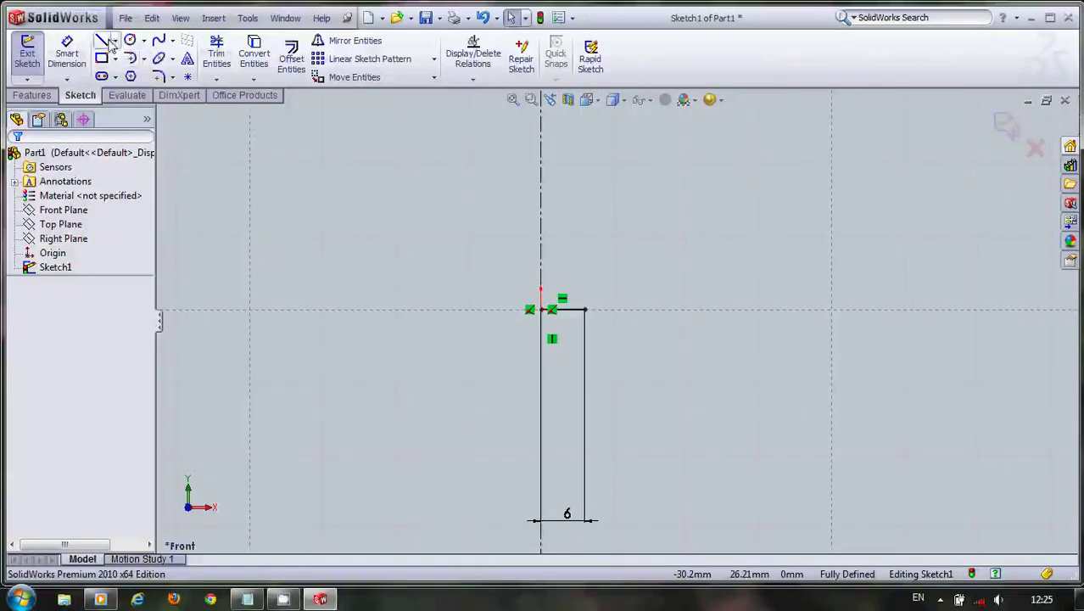
pyautogui.click(101, 41)
pyautogui.click(585, 310)
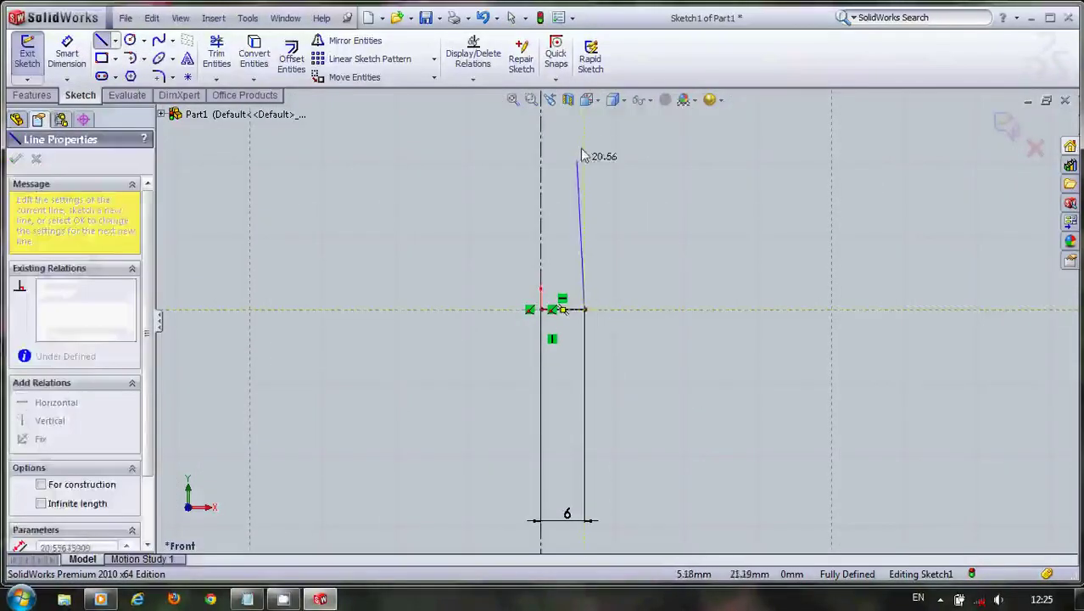
pyautogui.click(585, 139)
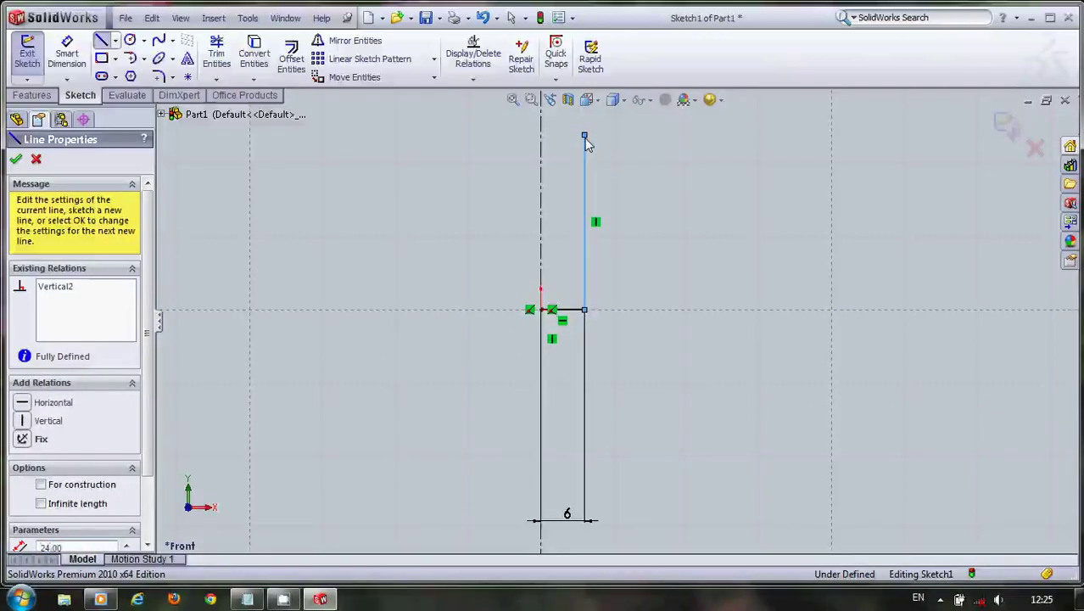
pyautogui.press('Escape')
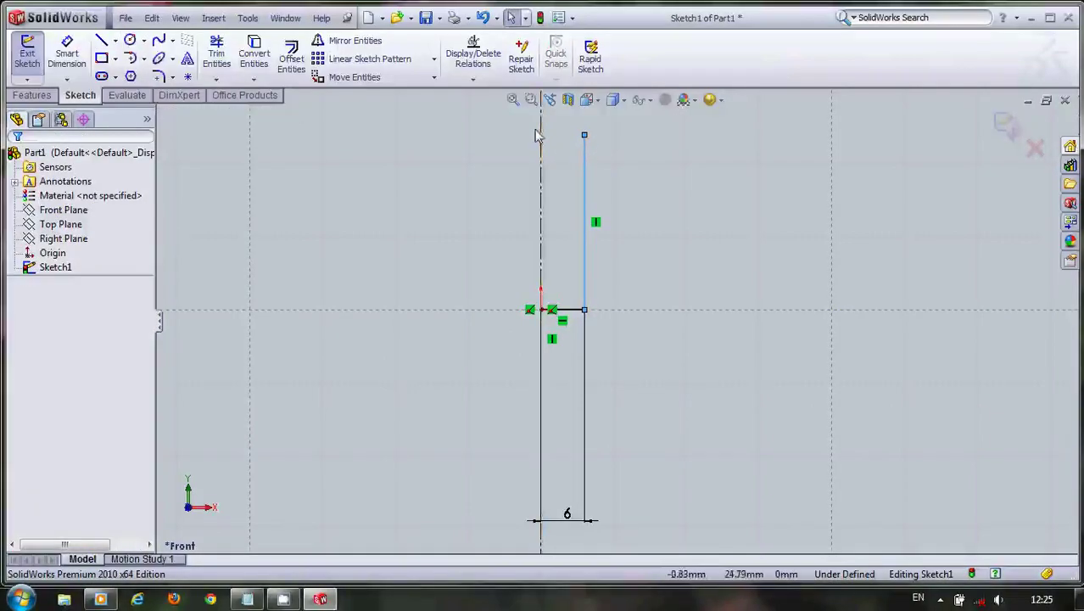
pyautogui.click(67, 54)
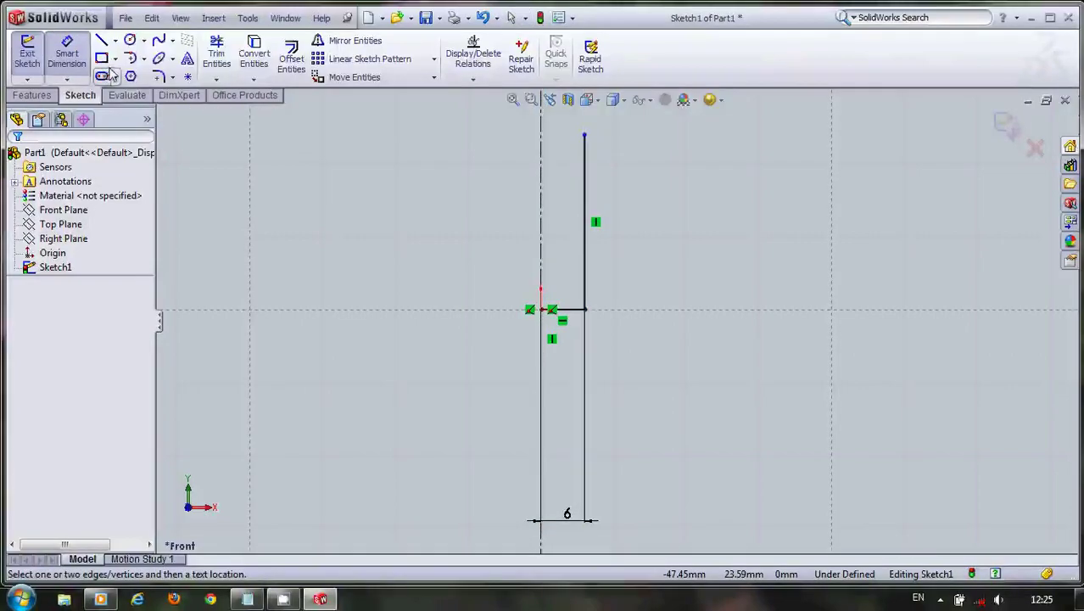
# Step: Sketch a horizontal line about 6 mm long from the vertical line's upper end to the centerline
pyautogui.click(101, 42)
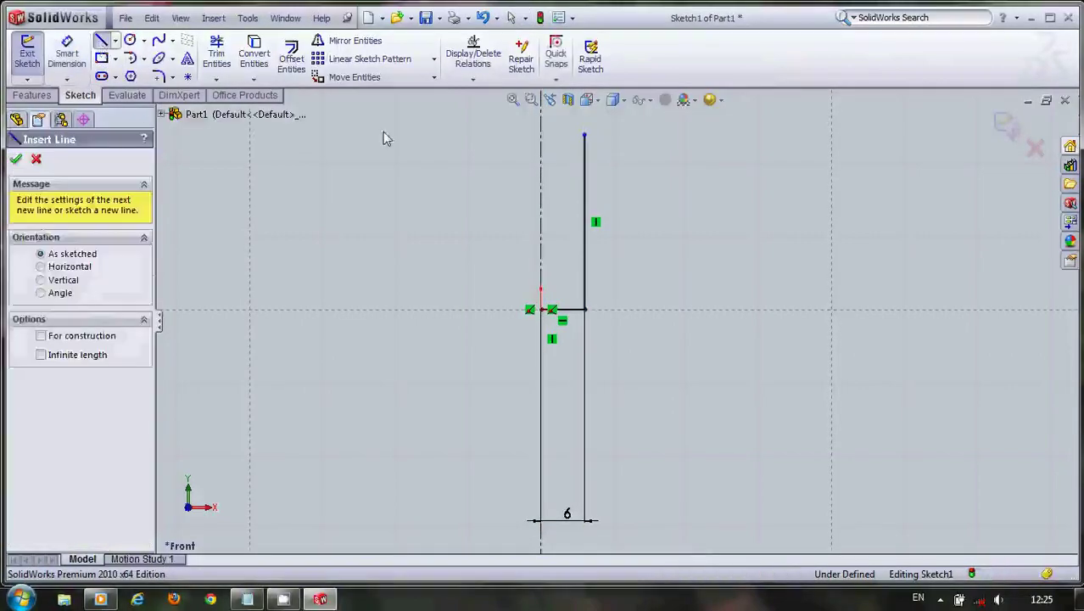
pyautogui.click(583, 136)
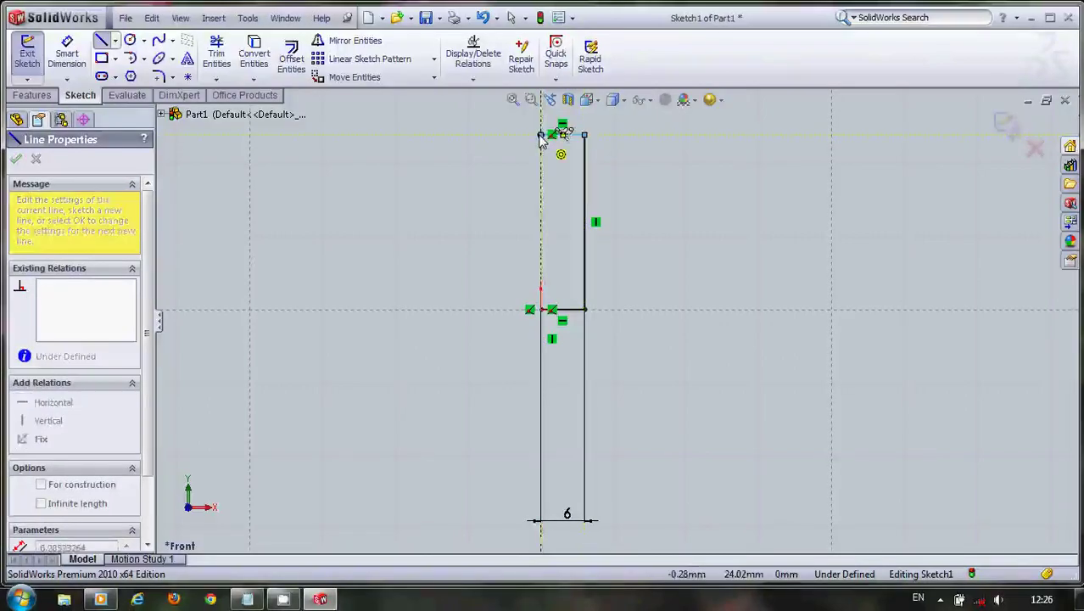
pyautogui.click(541, 136)
pyautogui.press('Escape')
pyautogui.press('f')
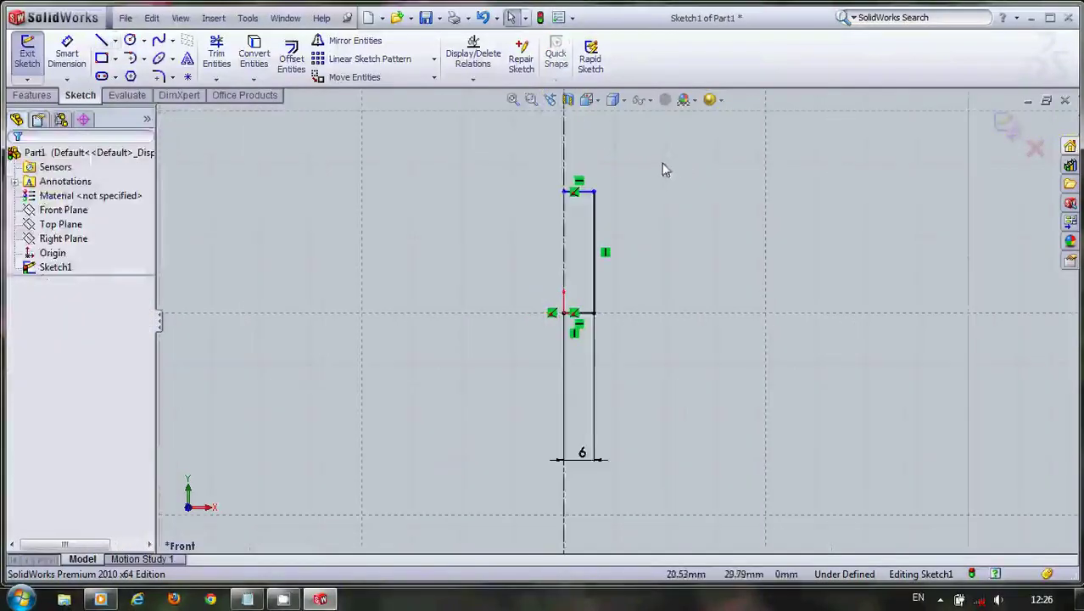
# Step: Sketch a horizontal line about 10.6 mm long outward from the centerline, a short distance above the rectangular outline
pyautogui.click(99, 41)
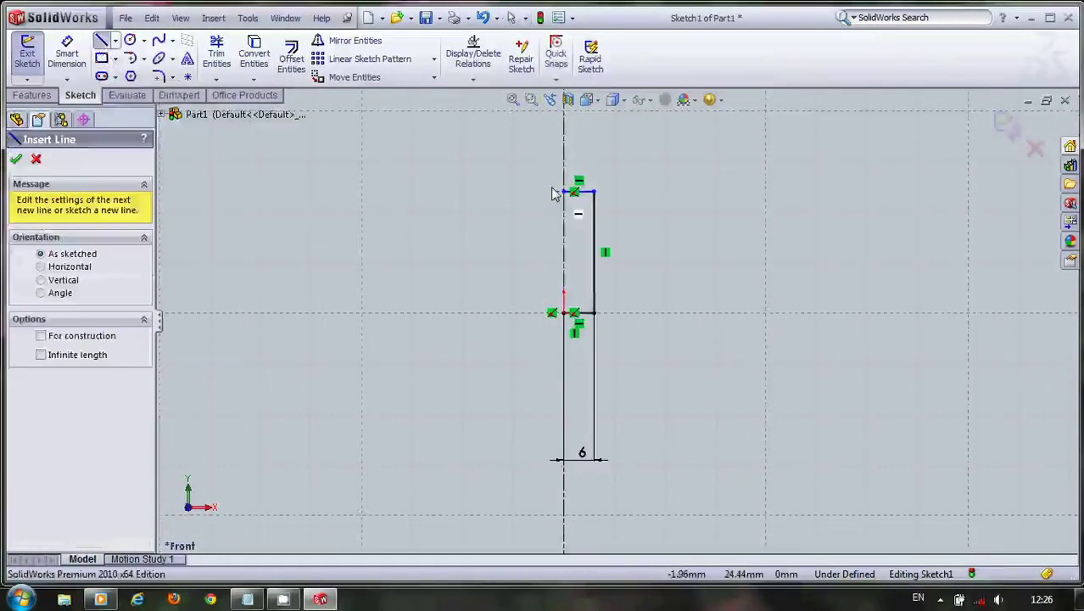
pyautogui.click(564, 159)
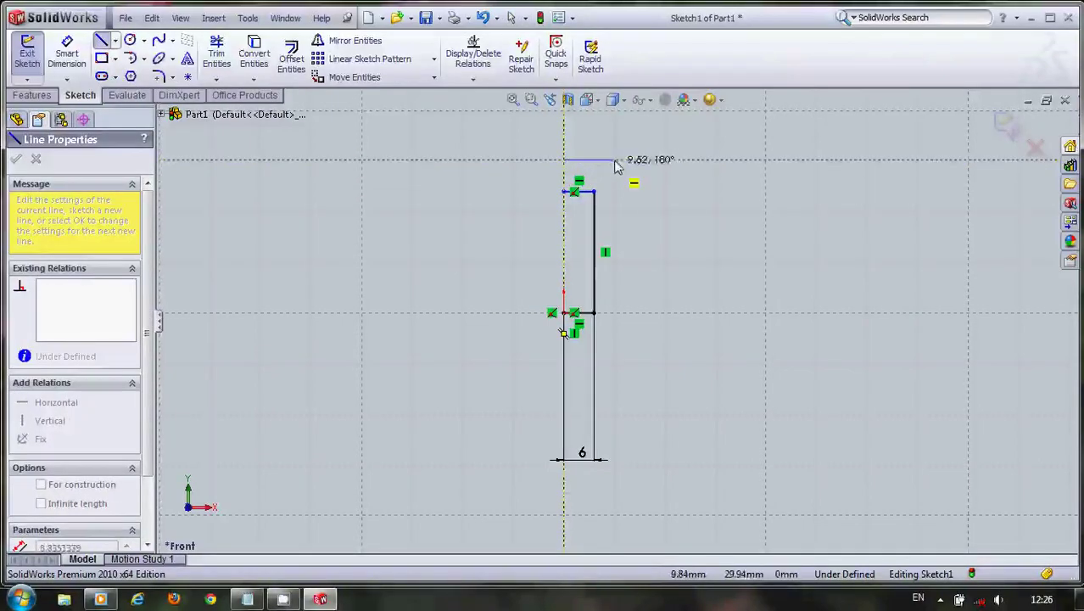
pyautogui.click(618, 160)
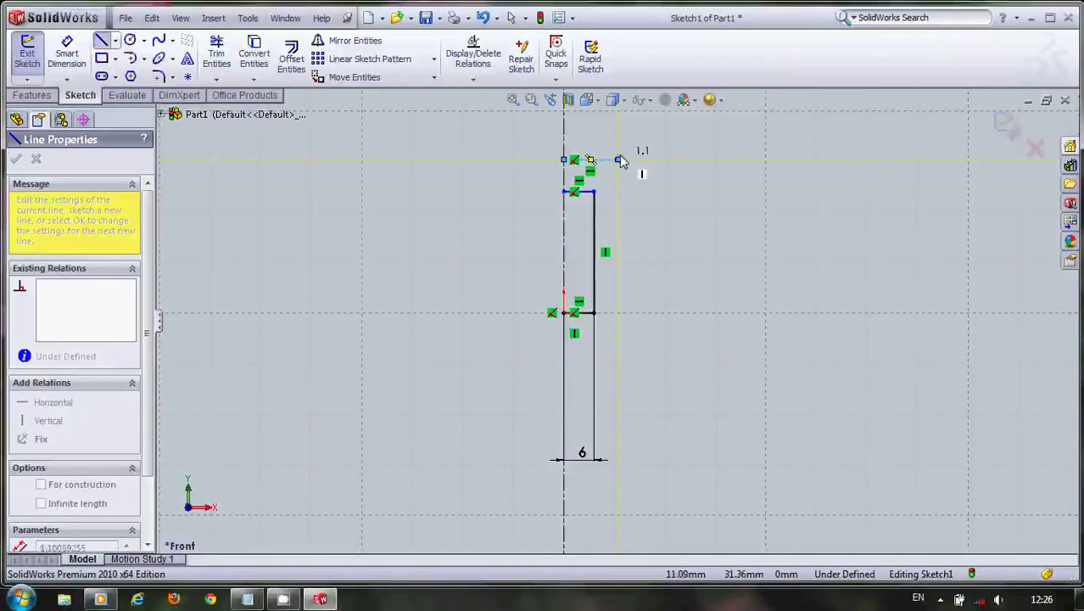
pyautogui.press('Escape')
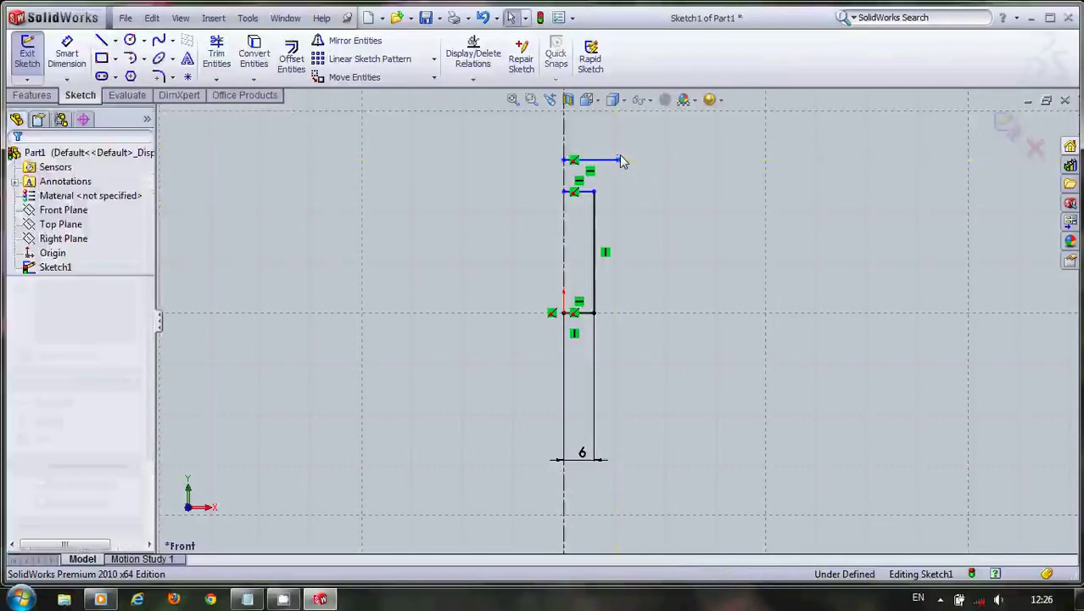
# Step: Dimension the uppermost horizontal line and set its length to 12 mm
pyautogui.click(67, 55)
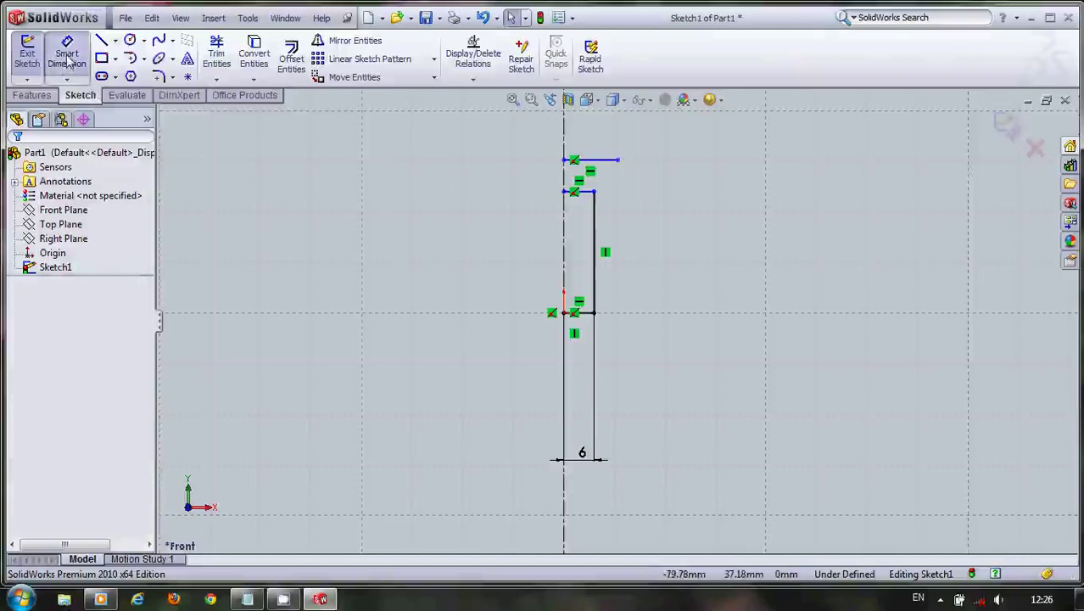
pyautogui.click(566, 160)
pyautogui.click(584, 135)
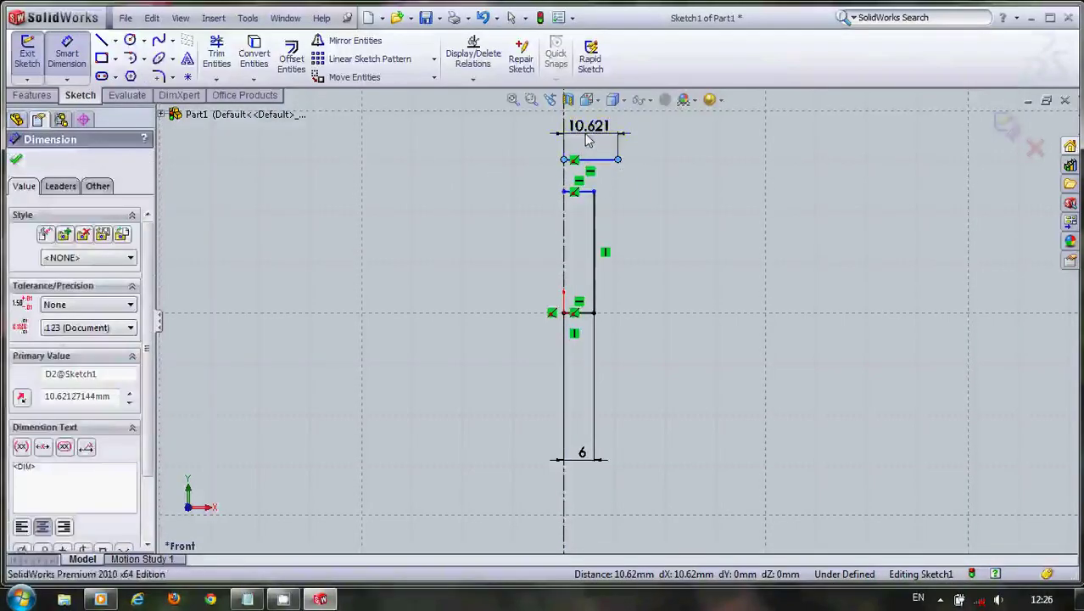
pyautogui.write('12')
pyautogui.click(527, 161)
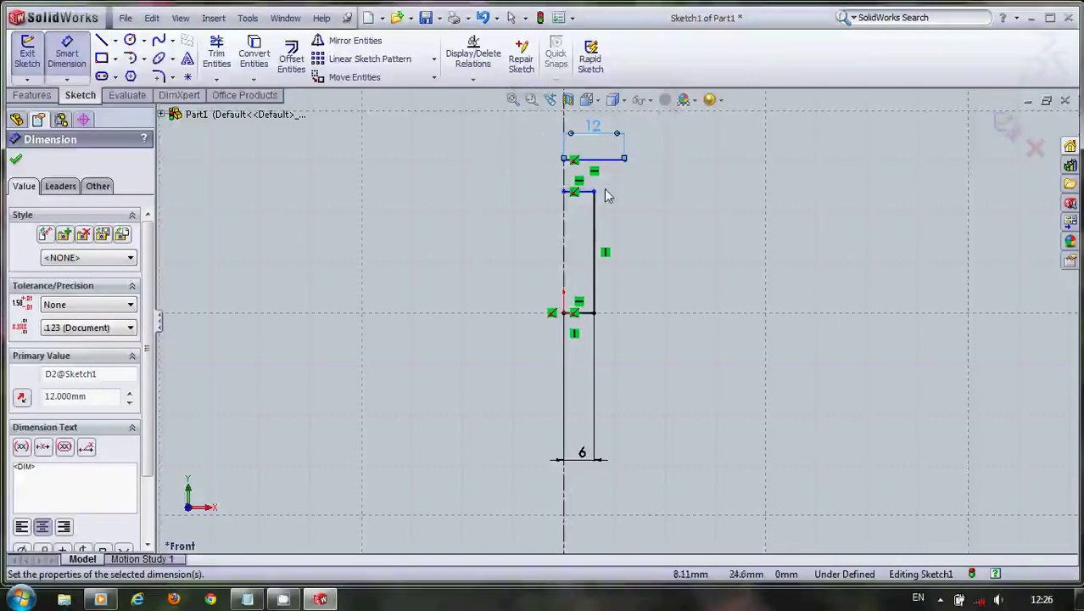
pyautogui.press('Escape')
# Step: Connect the outer end of the 12 mm line to the upper end of the vertical line with a slanted line
pyautogui.click(101, 40)
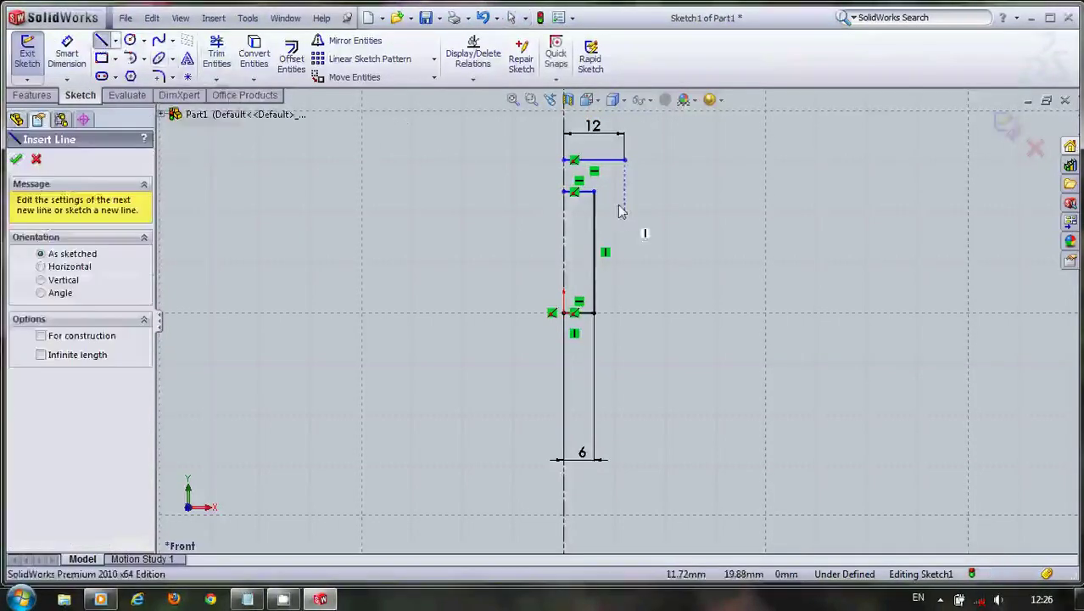
pyautogui.click(624, 160)
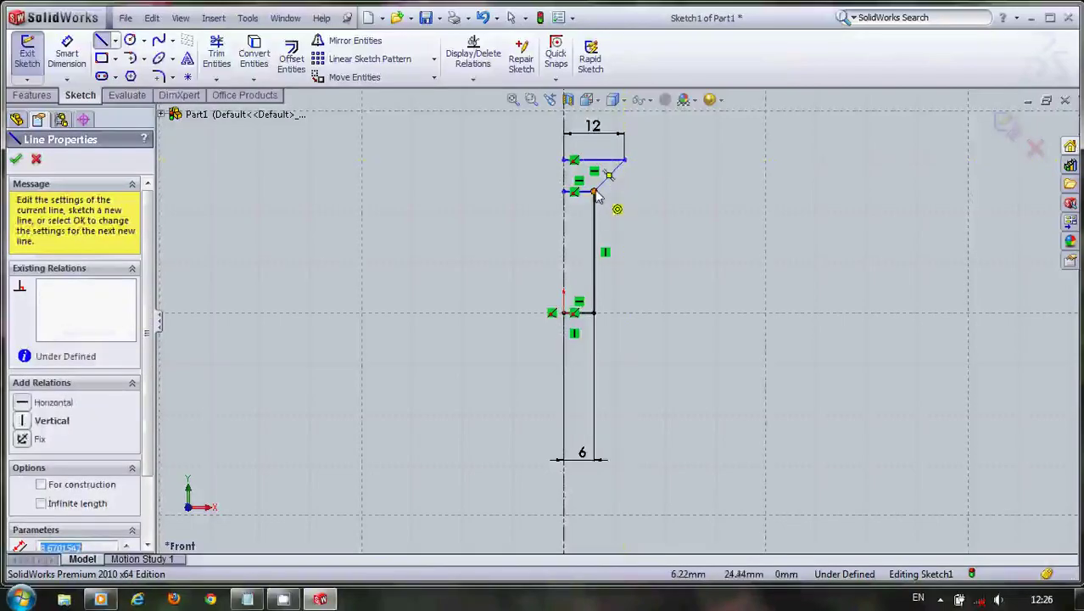
pyautogui.click(595, 193)
pyautogui.press('Escape')
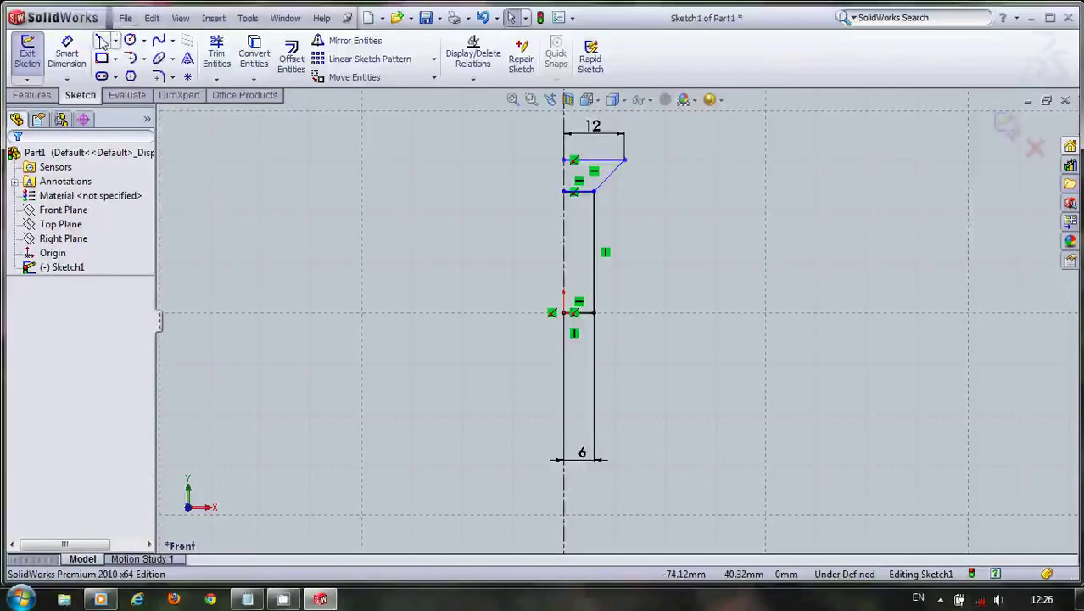
# Step: Dimension the vertical distance between the two upper horizontal lines at the centerline and set it to 6 mm
pyautogui.click(67, 53)
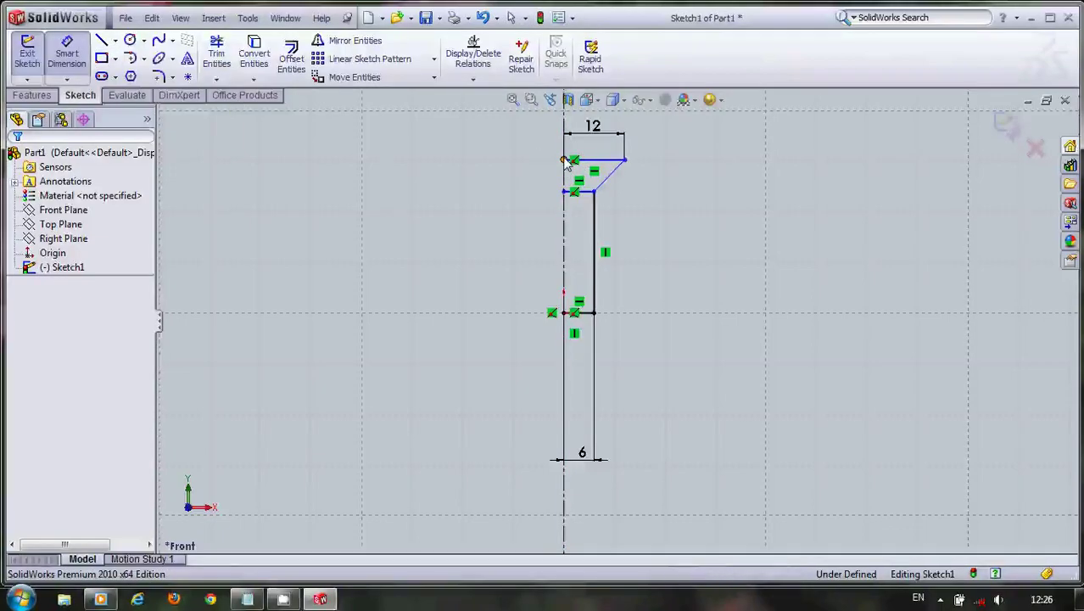
pyautogui.click(564, 160)
pyautogui.click(564, 192)
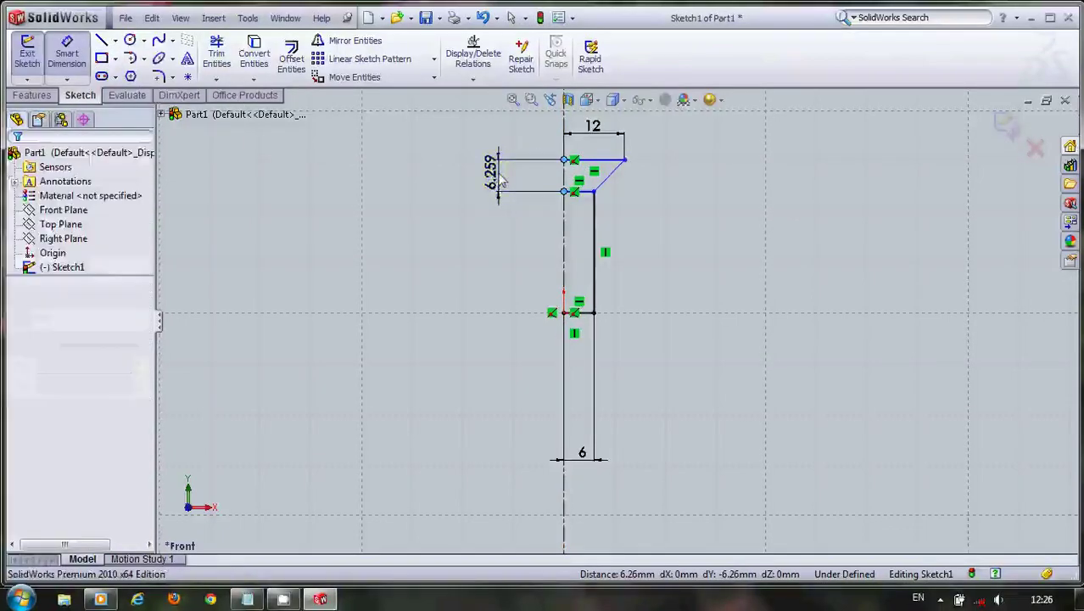
pyautogui.click(501, 181)
pyautogui.write('6')
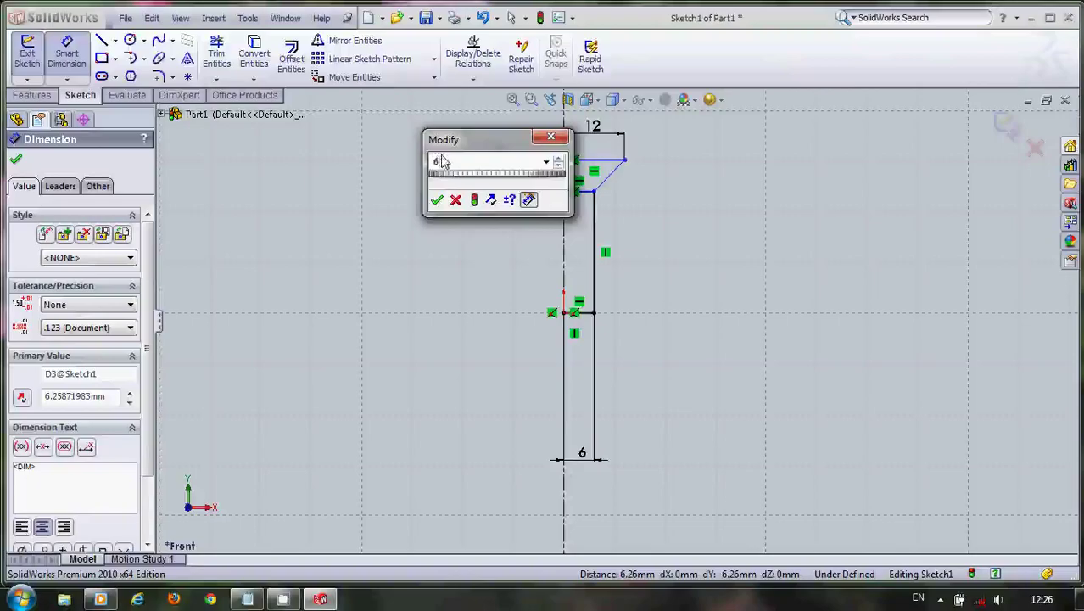
pyautogui.press('Return')
pyautogui.press('Escape')
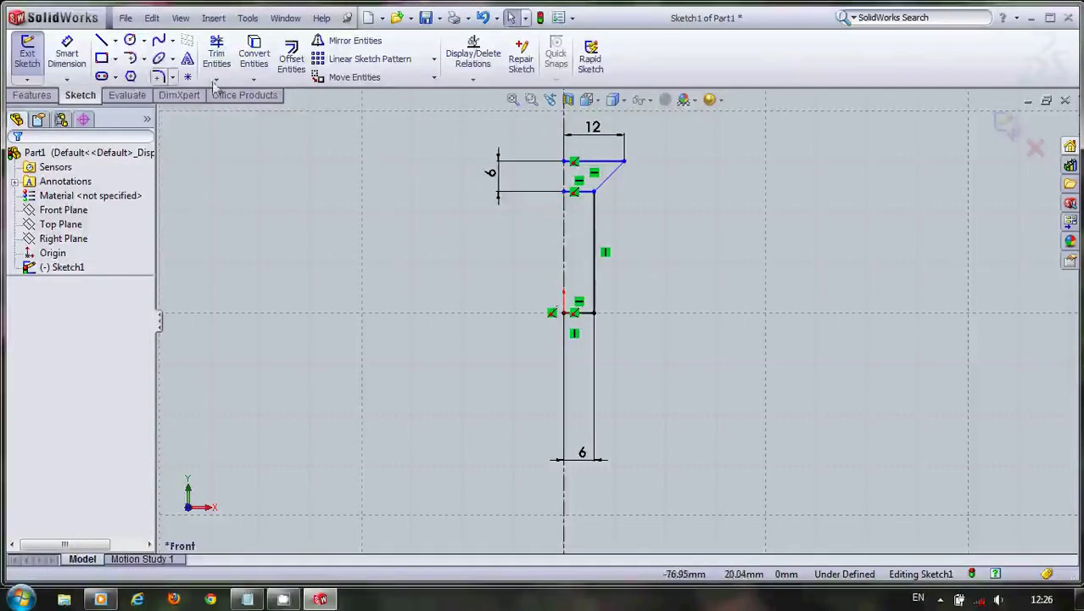
# Step: Exit the sketch and revolve both the shaft and flared head regions 360 degrees around the vertical centerline
pyautogui.click(25, 47)
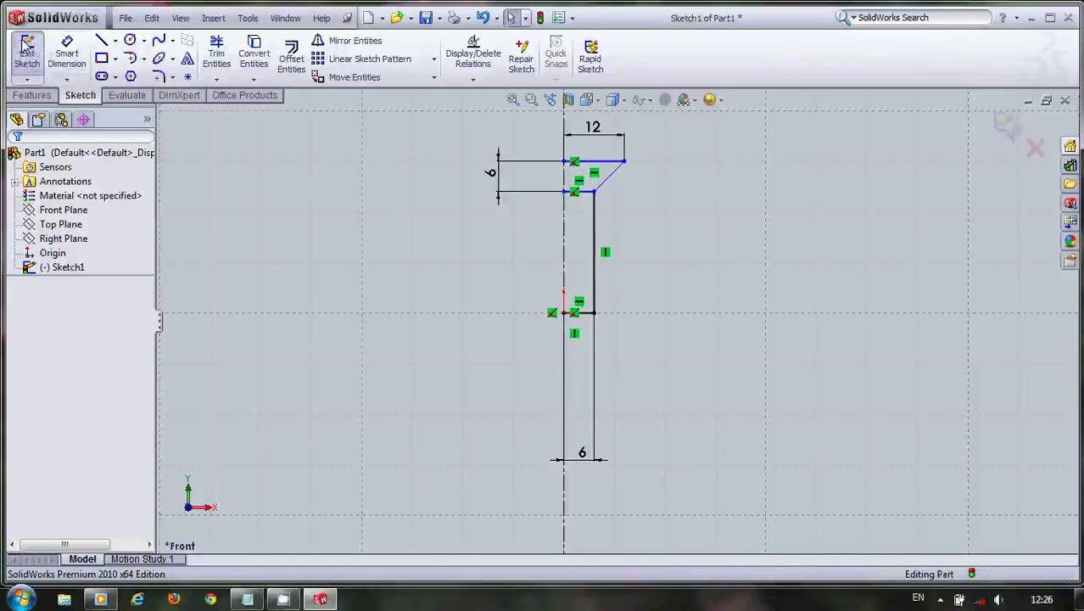
pyautogui.click(30, 95)
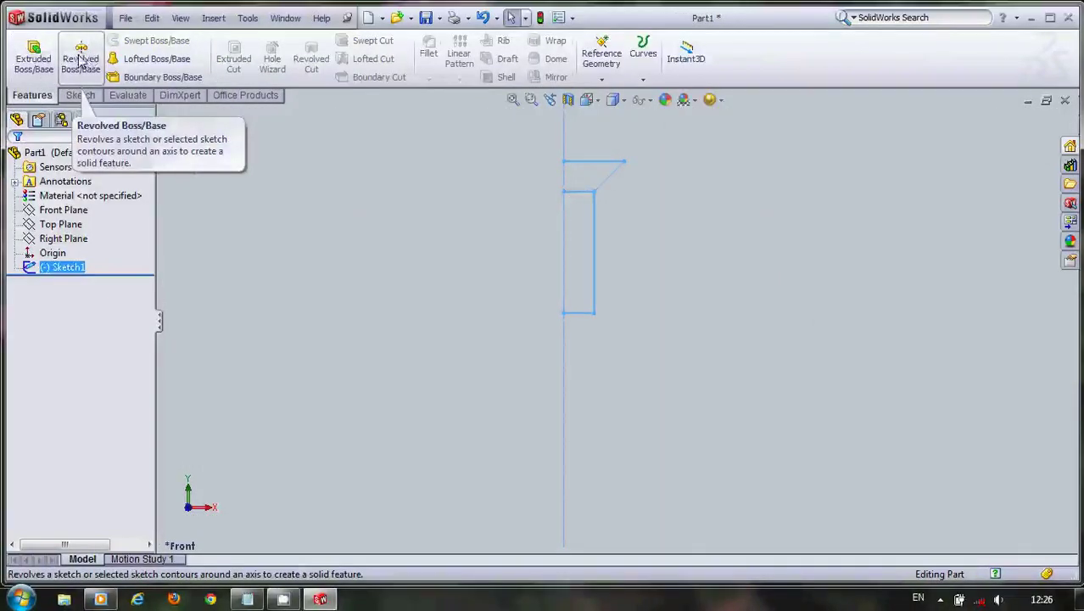
pyautogui.click(81, 61)
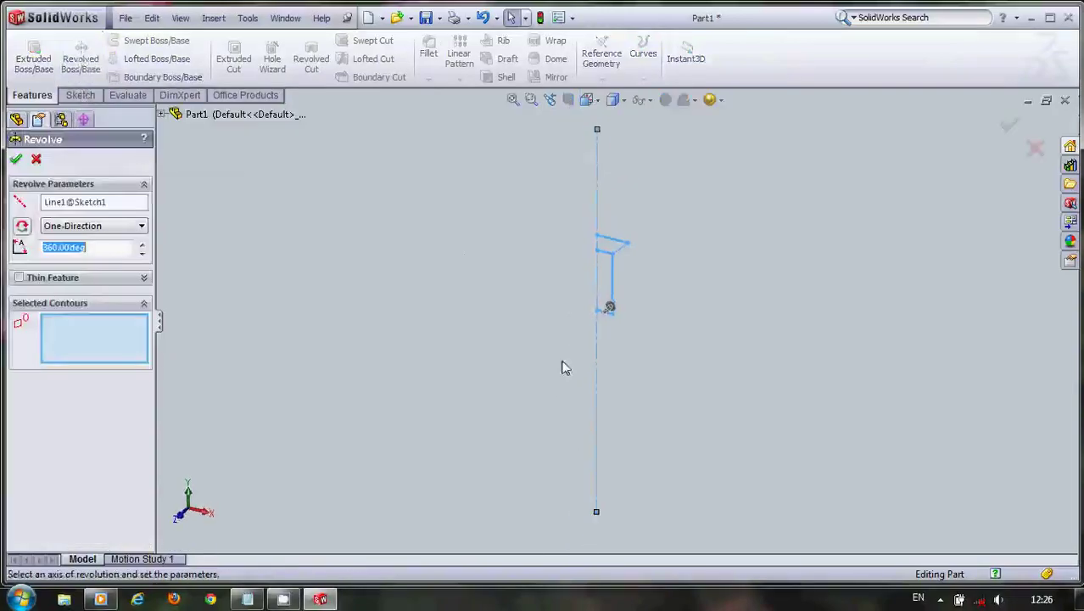
pyautogui.scroll(-5, 606, 288)
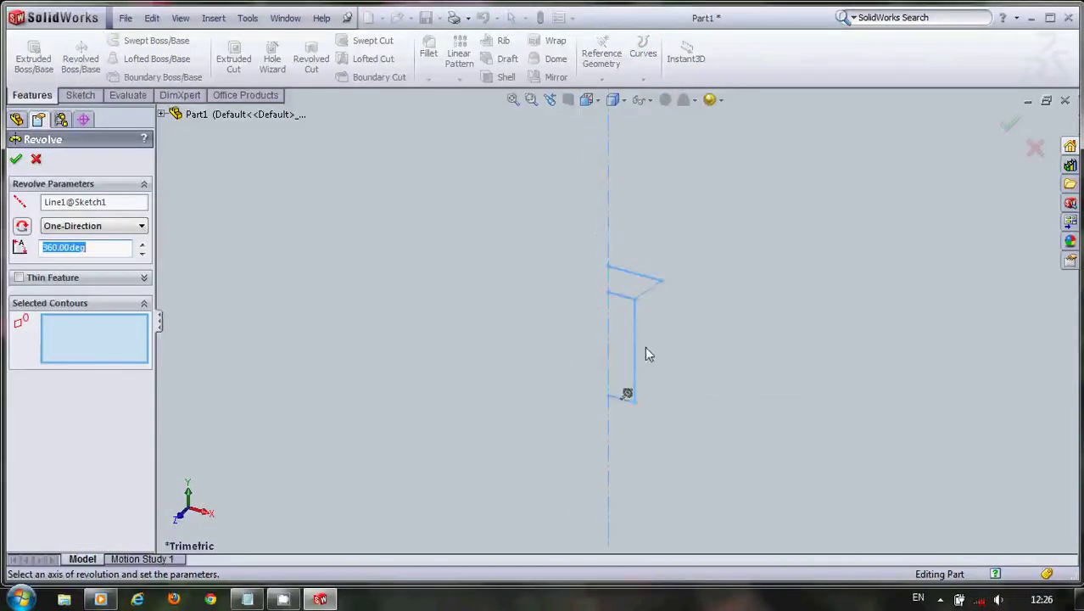
pyautogui.click(602, 340)
pyautogui.click(618, 239)
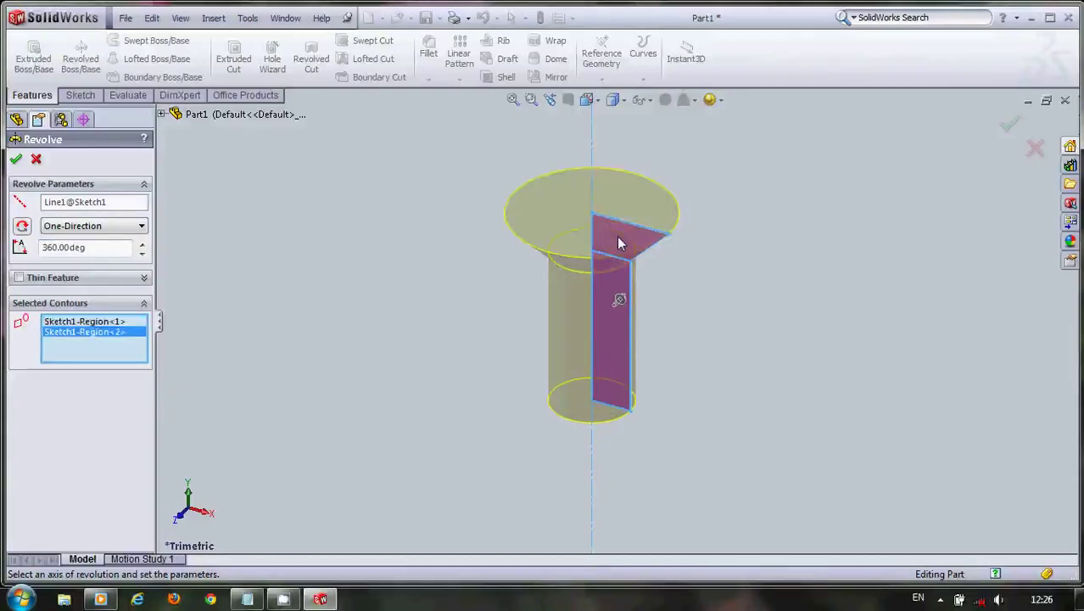
pyautogui.click(16, 160)
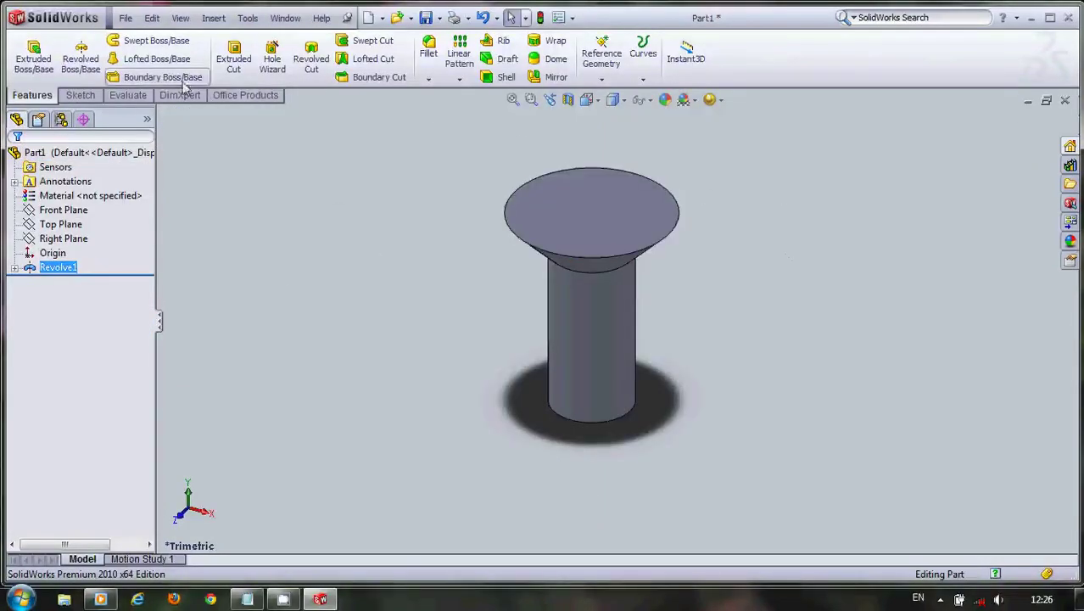
# Step: In the front view, sketch a vertical centerline about 33 mm long through the origin on the Front Plane
pyautogui.click(80, 96)
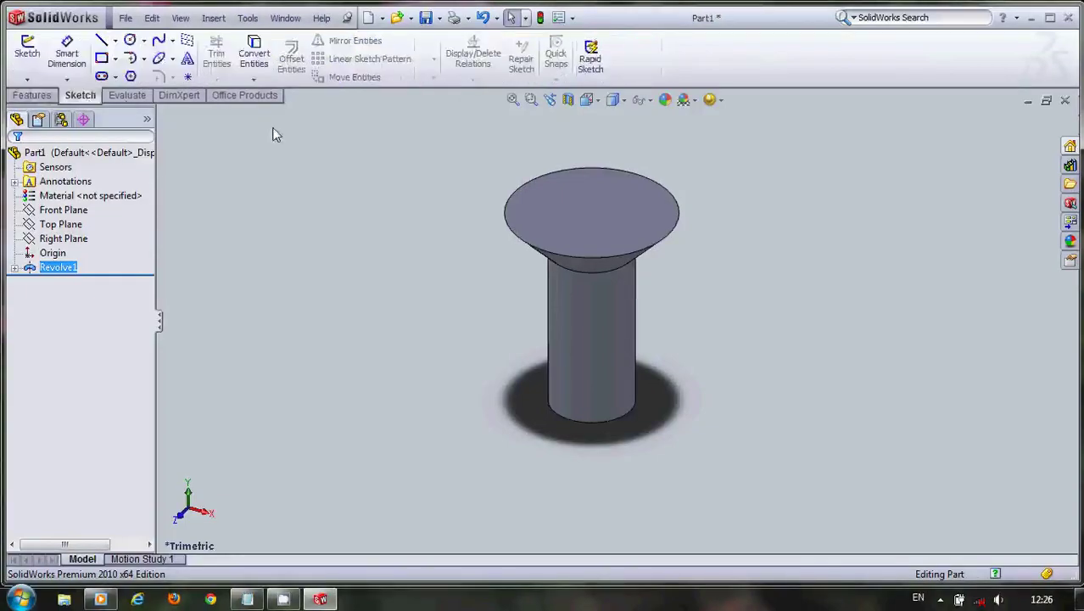
pyautogui.click(589, 100)
pyautogui.click(607, 140)
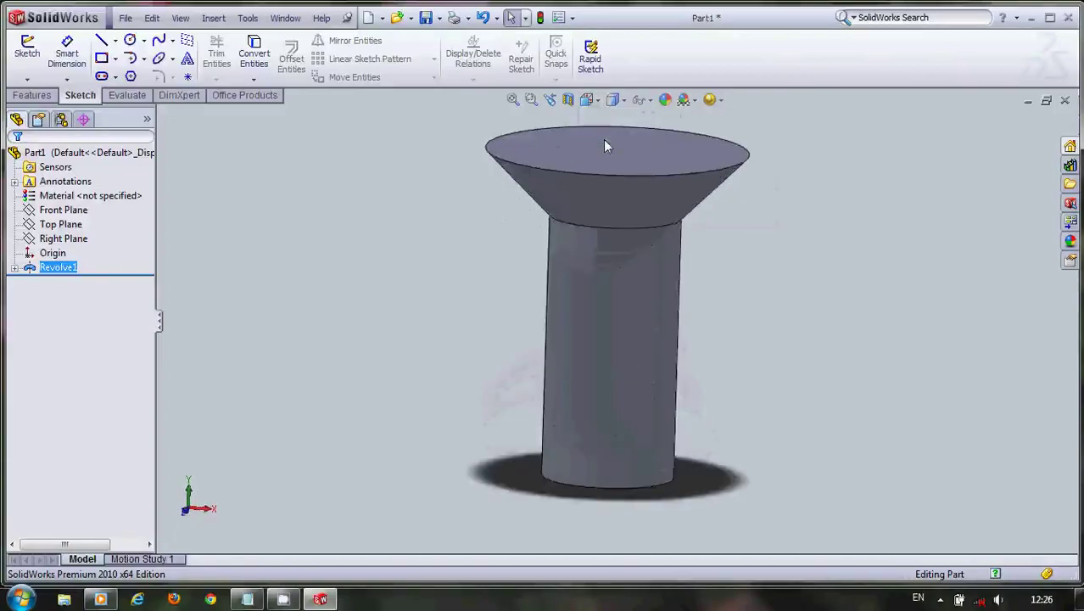
pyautogui.click(27, 47)
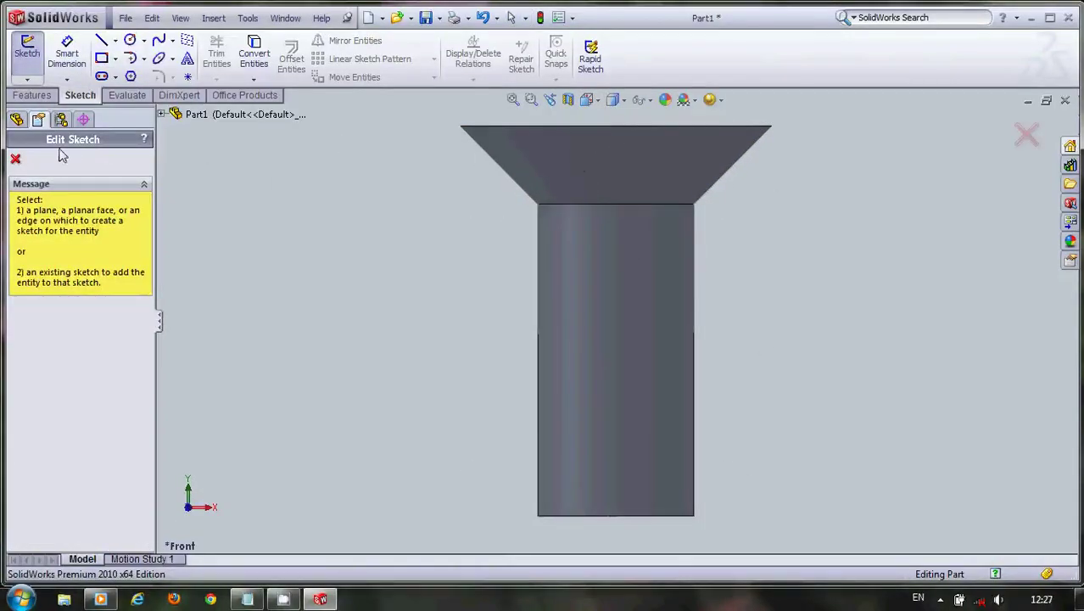
pyautogui.click(15, 161)
pyautogui.click(47, 212)
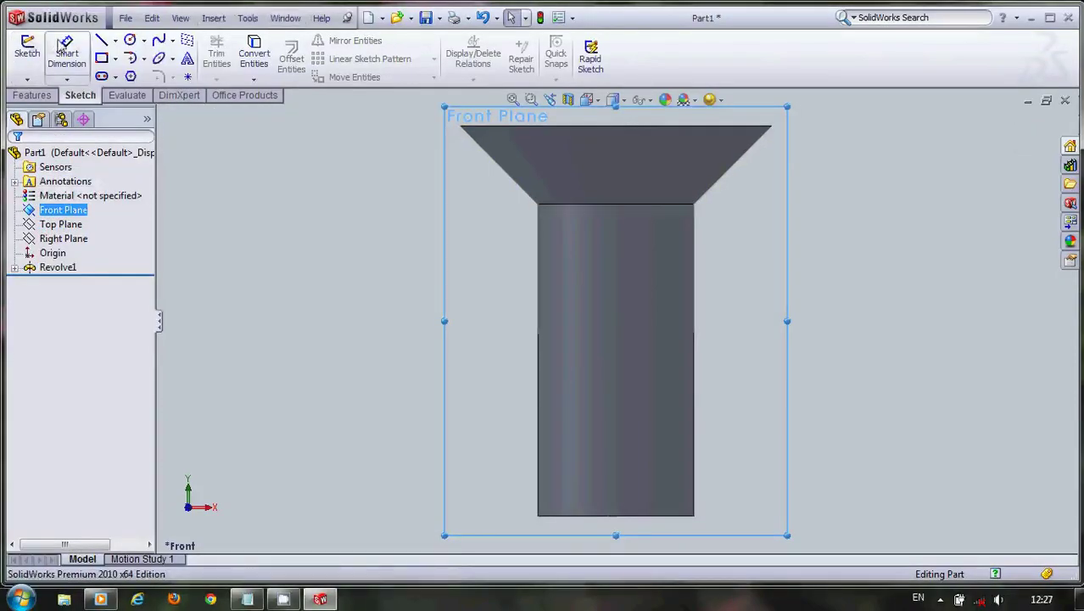
pyautogui.click(116, 41)
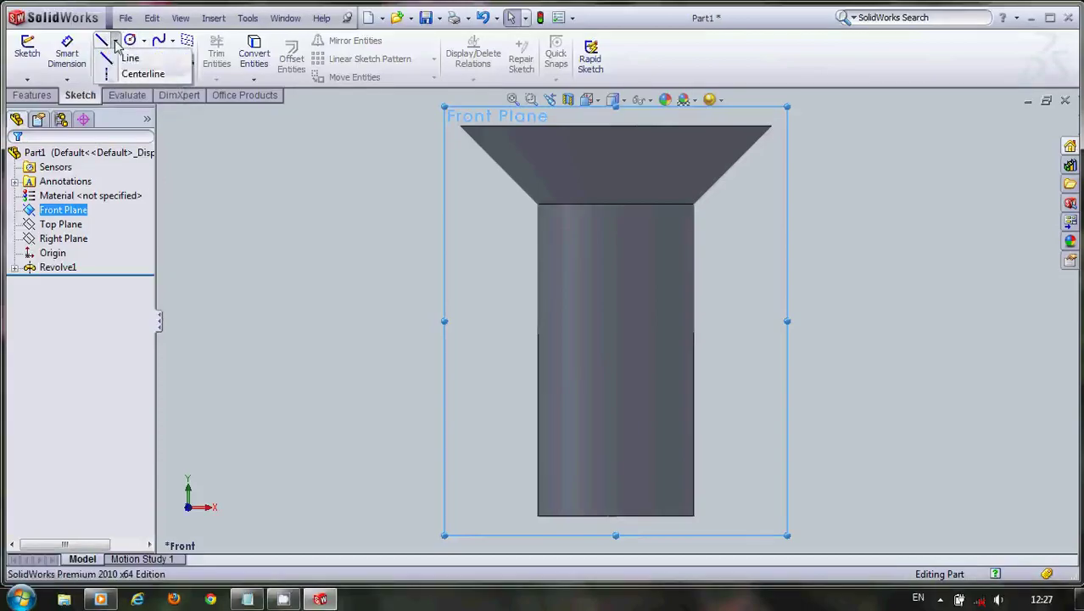
pyautogui.click(129, 76)
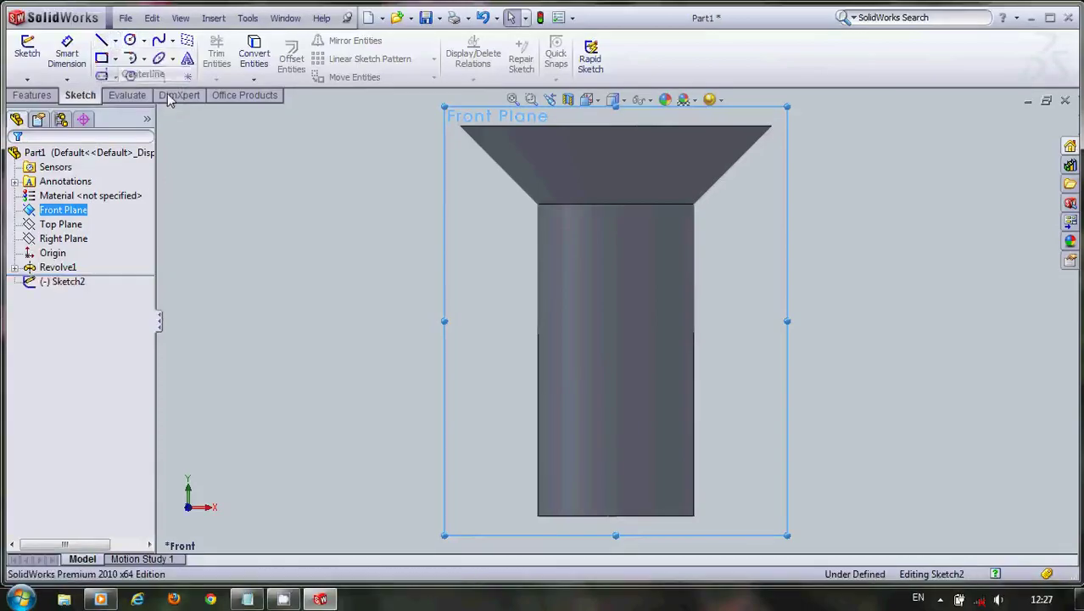
pyautogui.click(616, 123)
pyautogui.click(617, 542)
pyautogui.press('Escape')
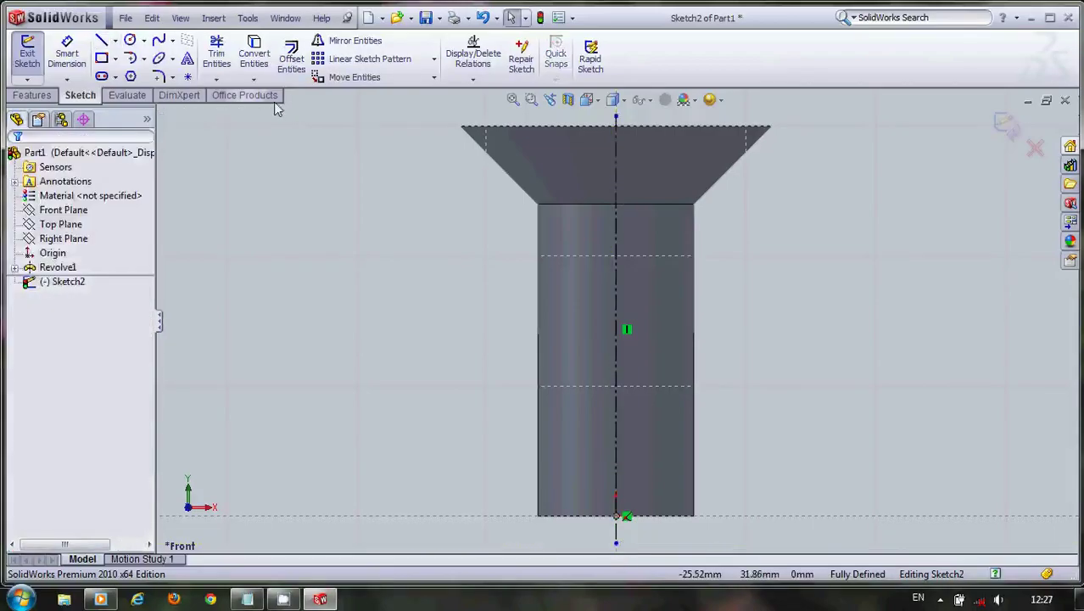
# Step: Sketch a corner rectangle about 2.5 mm wide across the centerline, with its upper side on the head's top edge
pyautogui.click(101, 58)
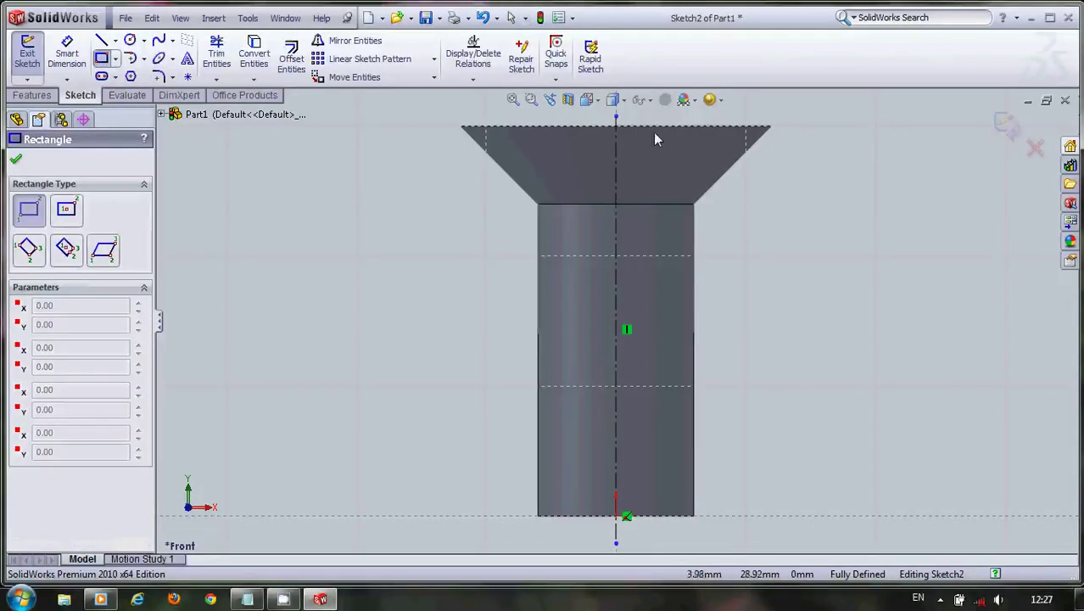
pyautogui.click(600, 127)
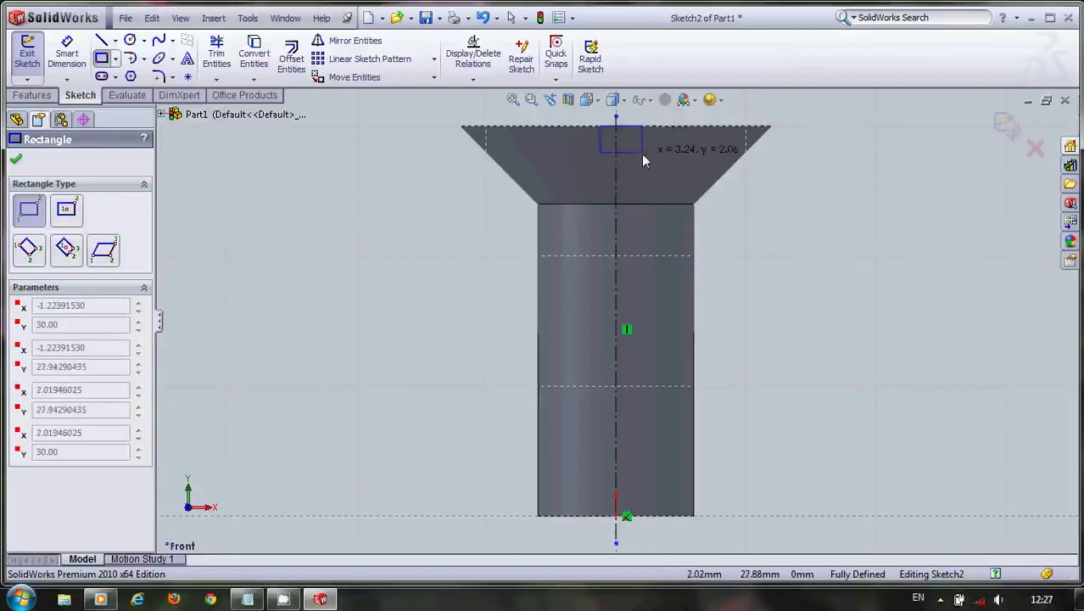
pyautogui.click(632, 173)
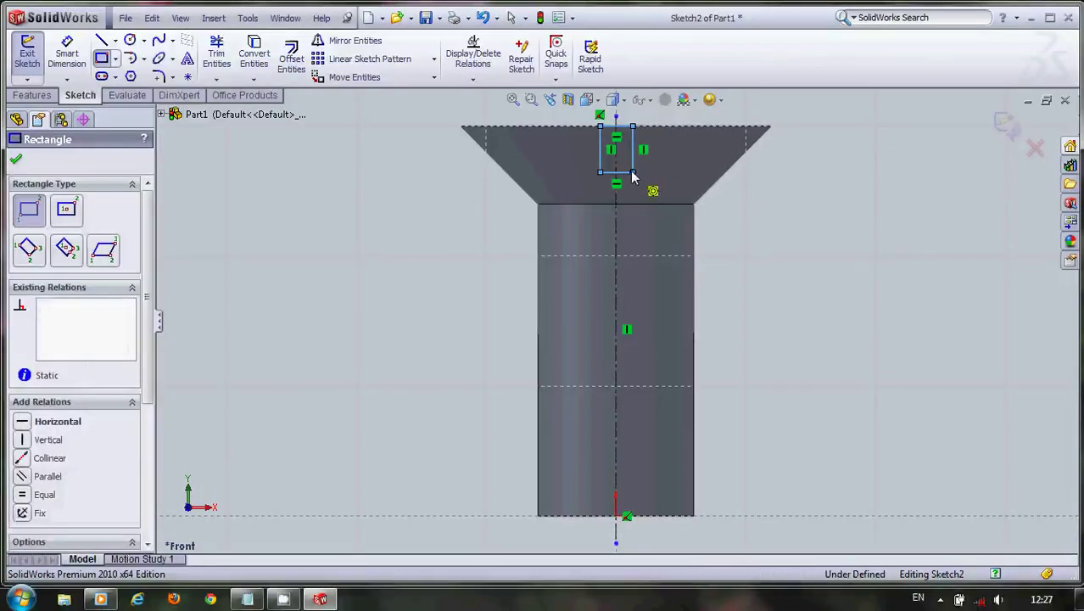
pyautogui.press('Escape')
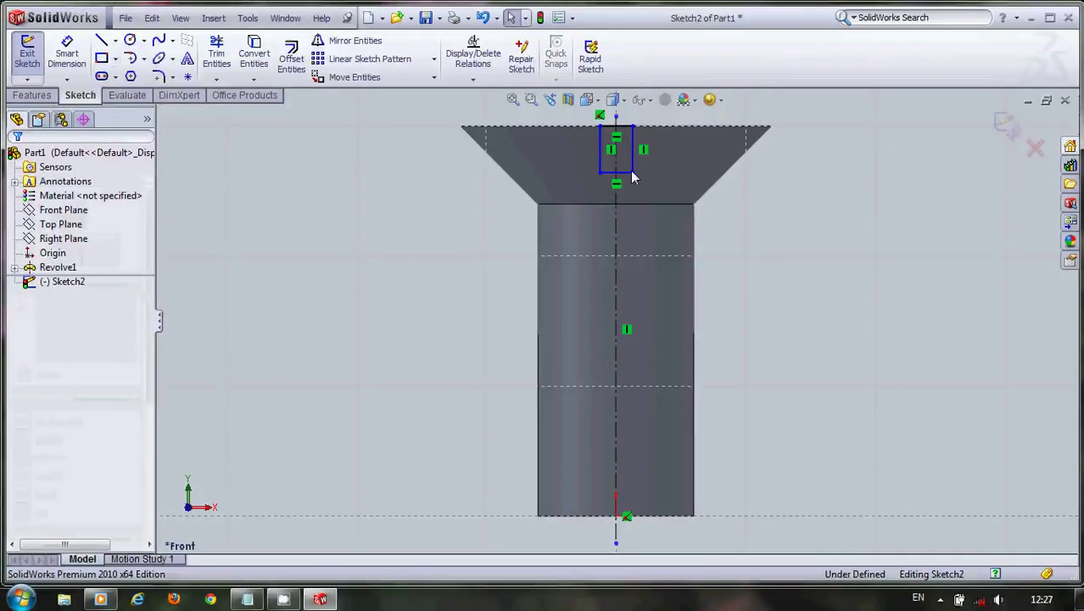
# Step: Dimension the upper side of the rectangle and set its width to 2 mm
pyautogui.click(67, 55)
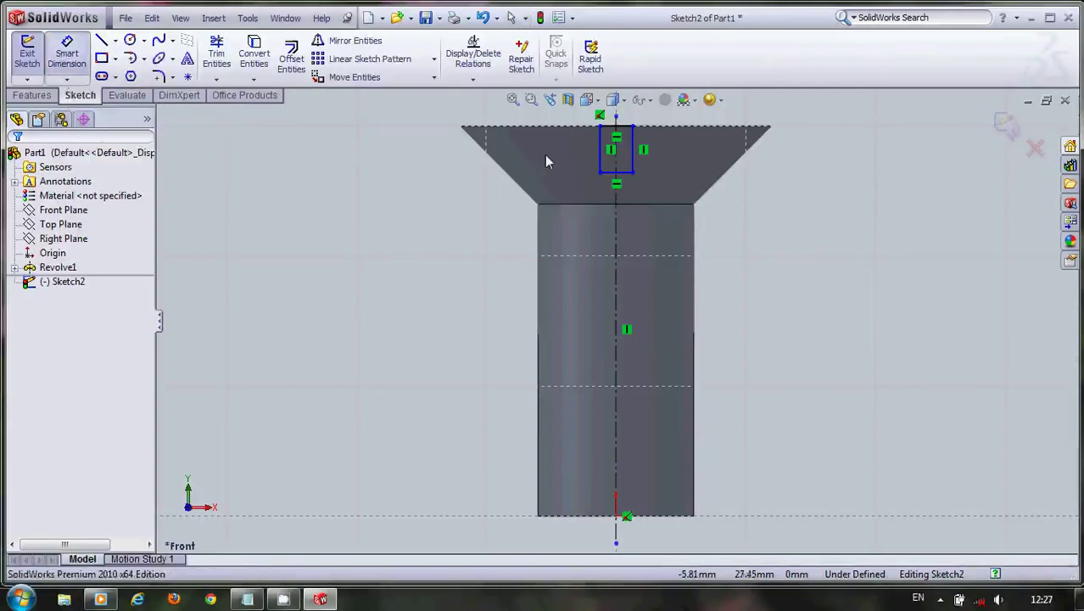
pyautogui.click(618, 125)
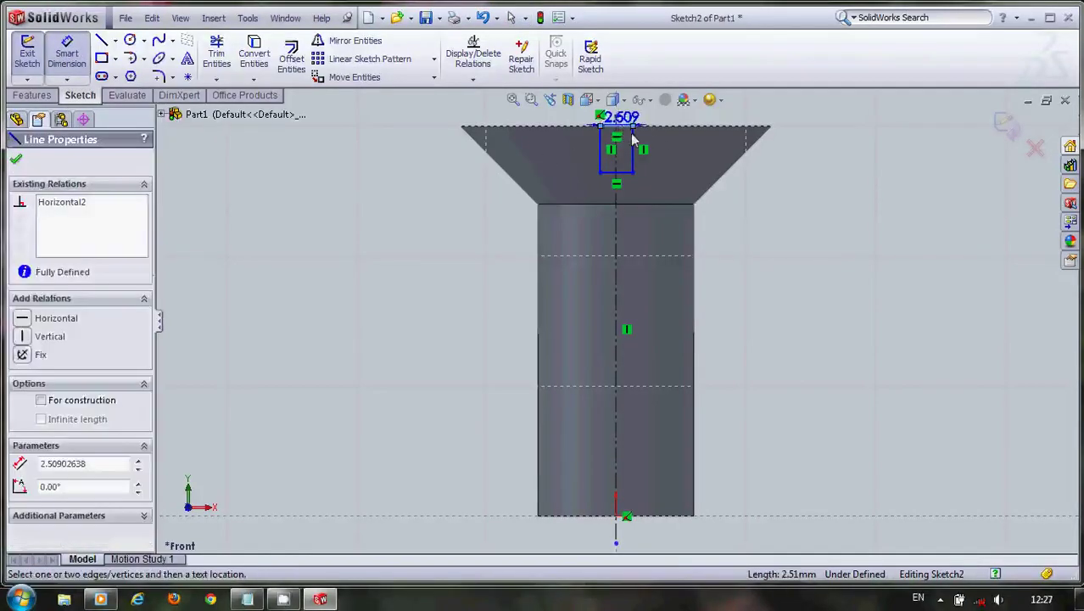
pyautogui.click(859, 149)
pyautogui.write('2')
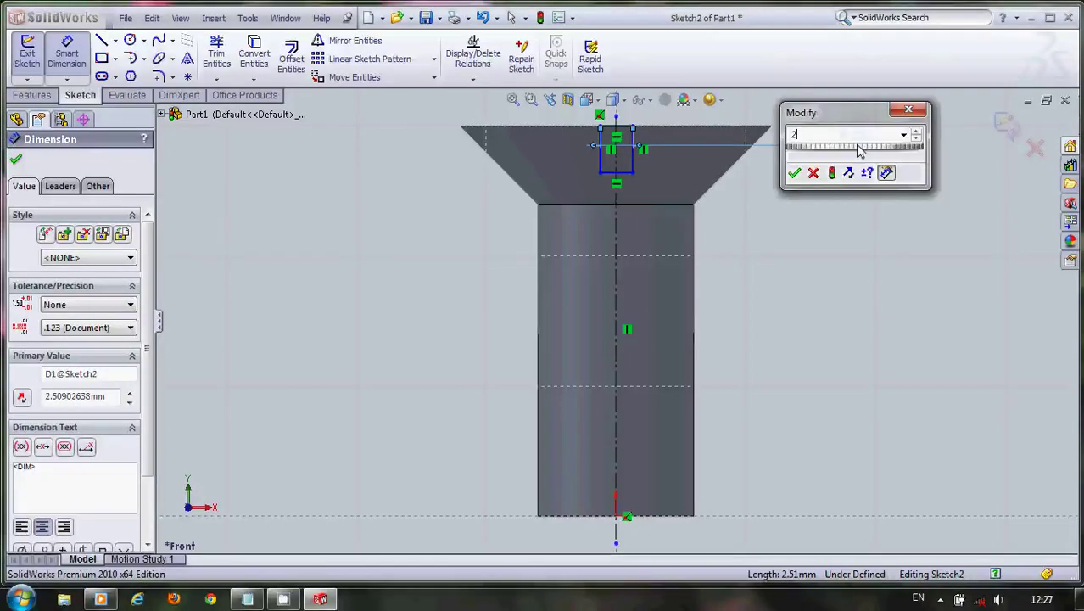
pyautogui.press('Return')
pyautogui.click(857, 151)
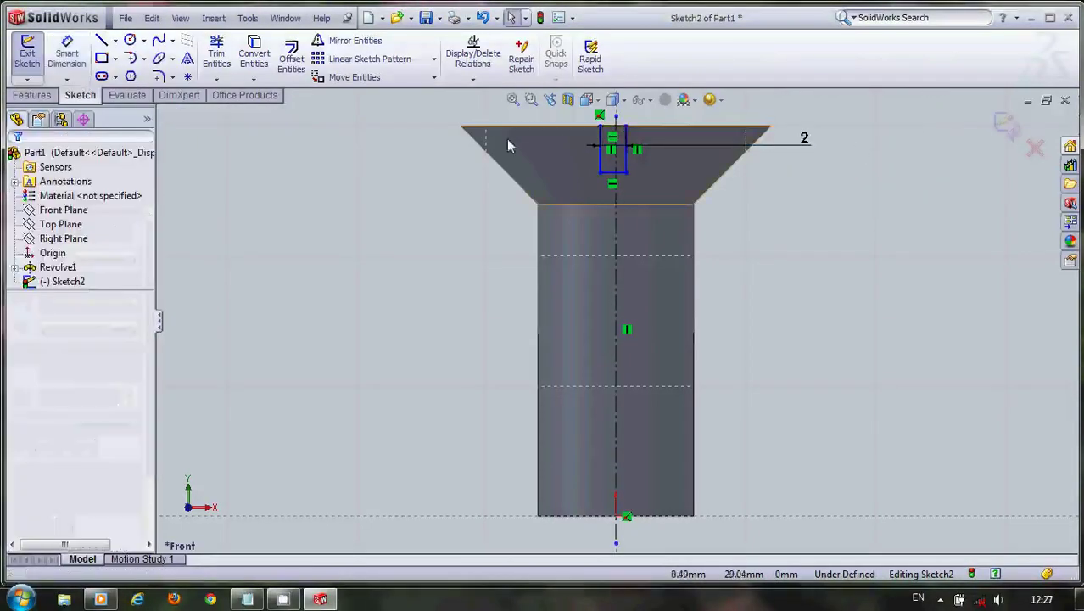
# Step: Dimension the distance from the centerline to the rectangle's left side and set it to 1 mm
pyautogui.click(616, 167)
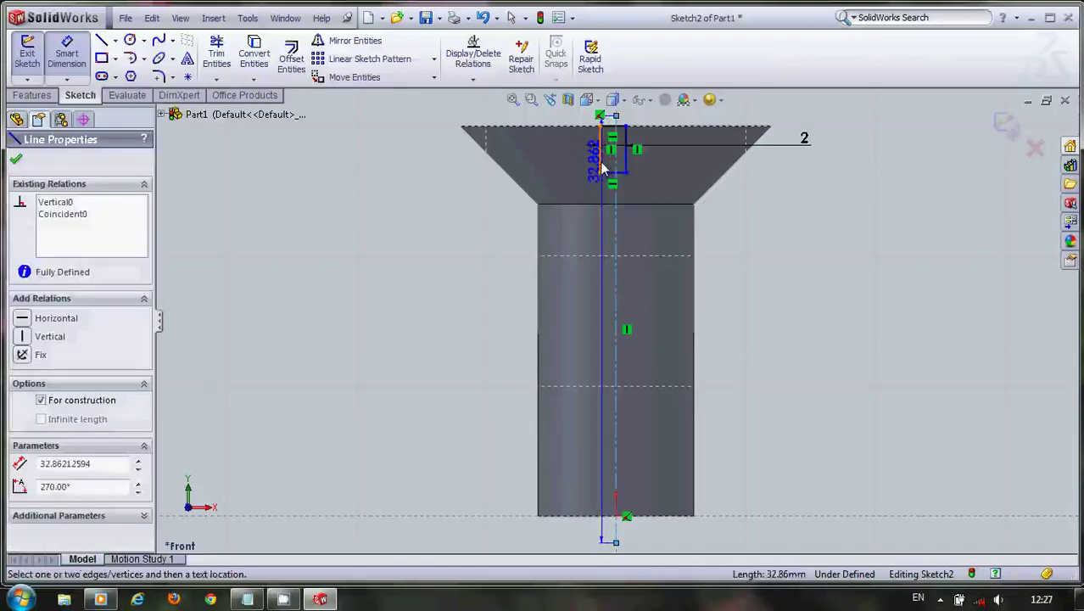
pyautogui.click(599, 160)
pyautogui.click(540, 158)
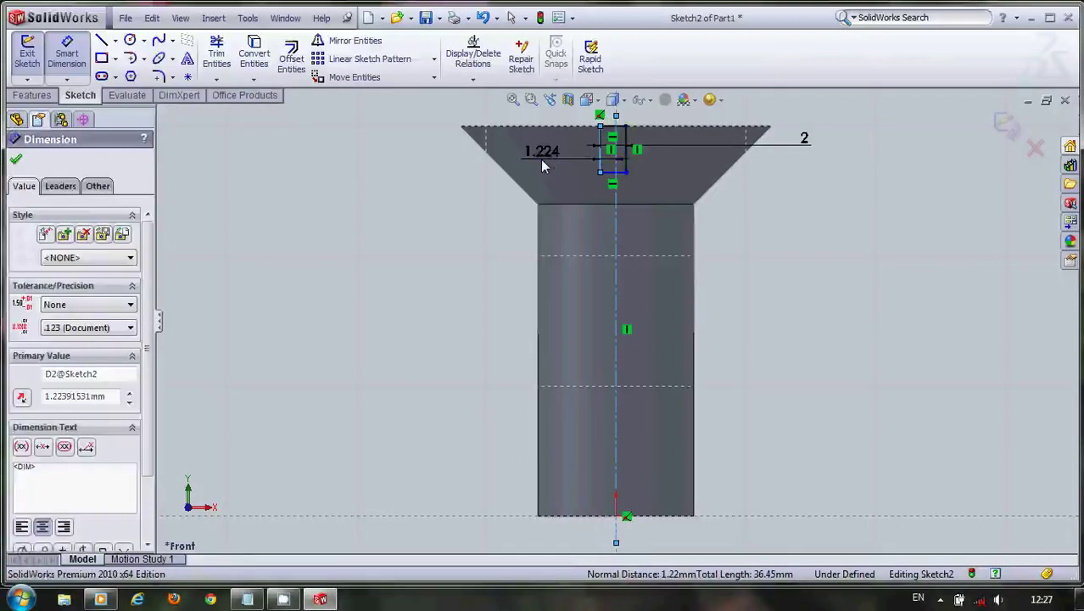
pyautogui.write('1')
pyautogui.press('Return')
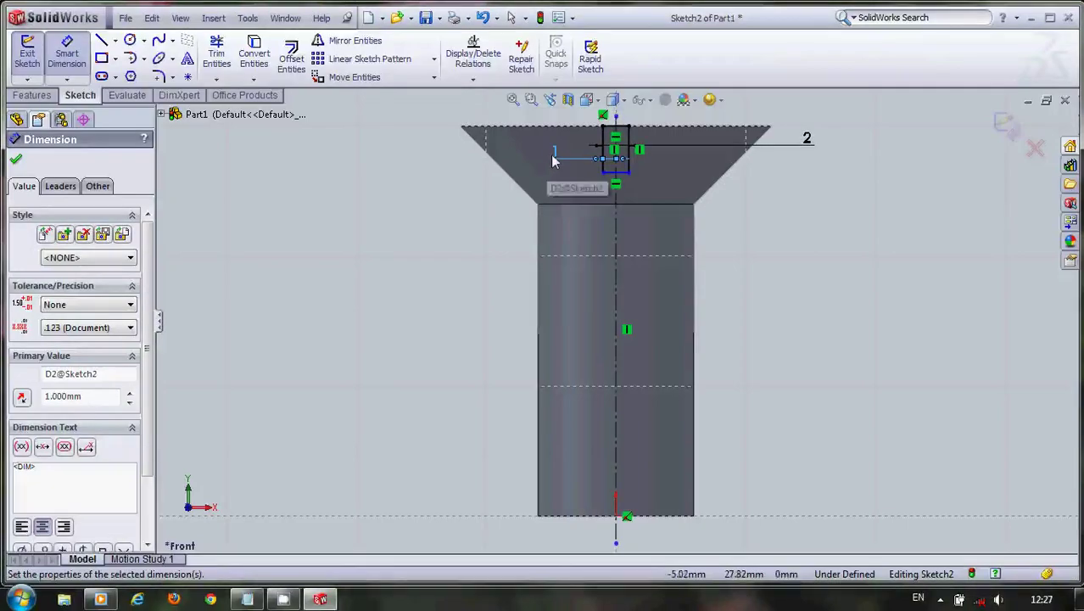
pyautogui.click(75, 58)
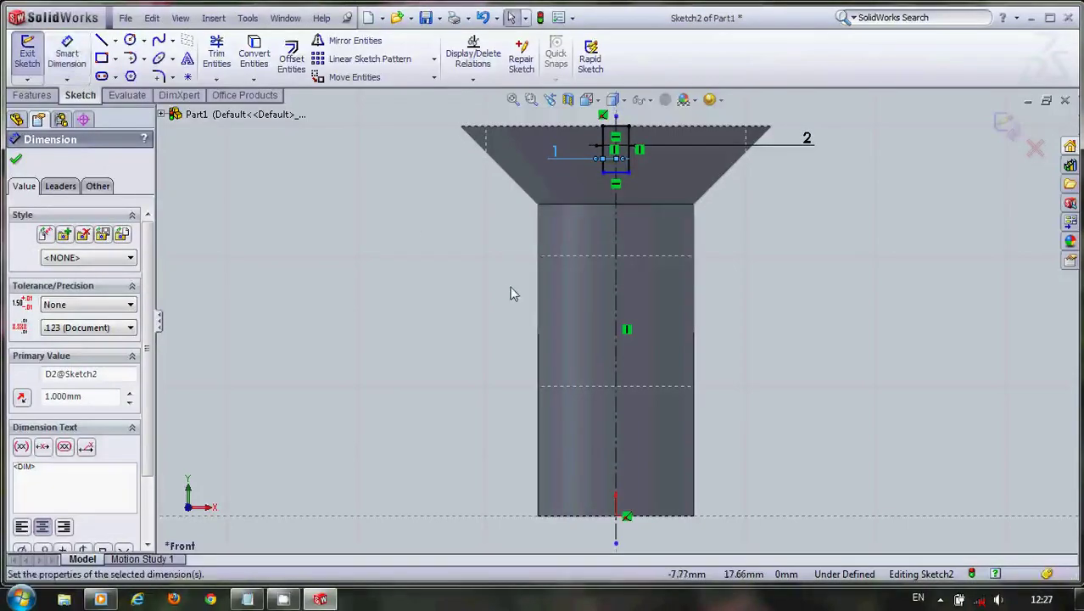
pyautogui.click(17, 160)
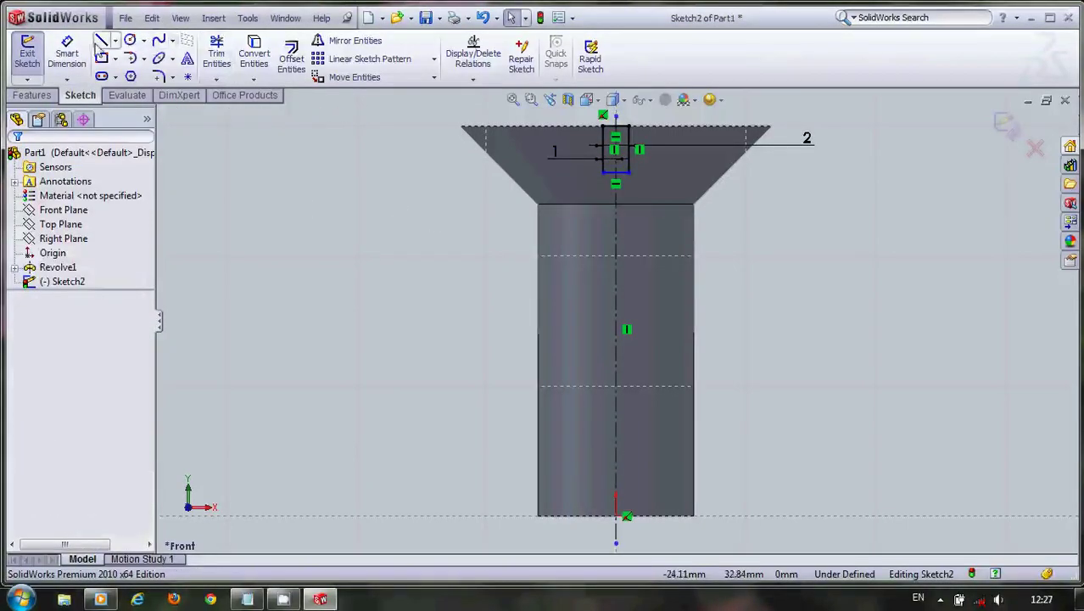
# Step: Extrude-cut the slot rectangle through the screw head with blind depths of 20 mm in Direction 1 and 18 mm in Direction 2
pyautogui.click(23, 56)
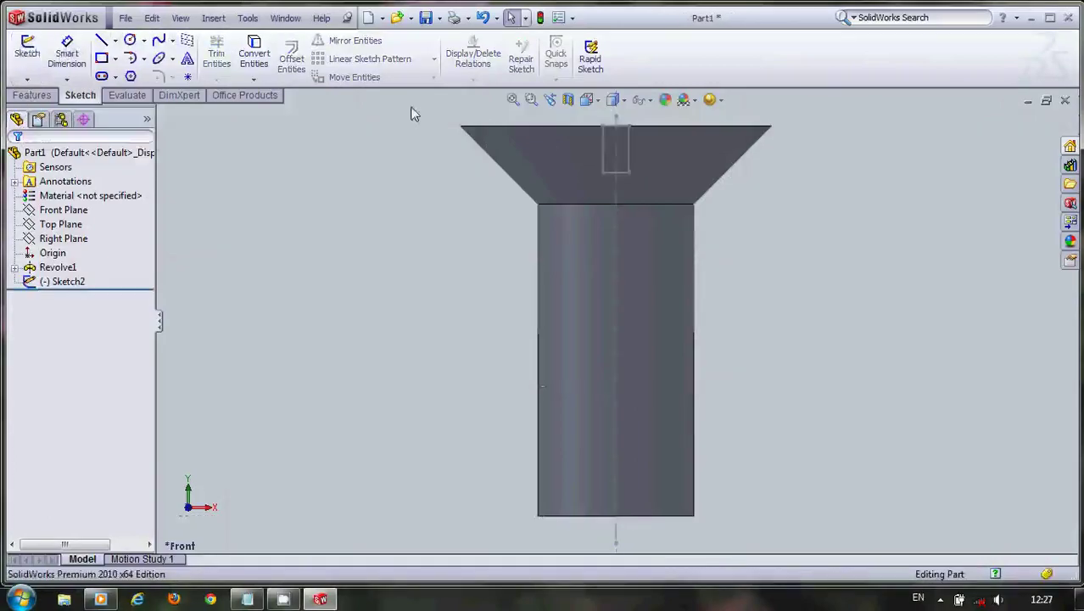
pyautogui.click(25, 96)
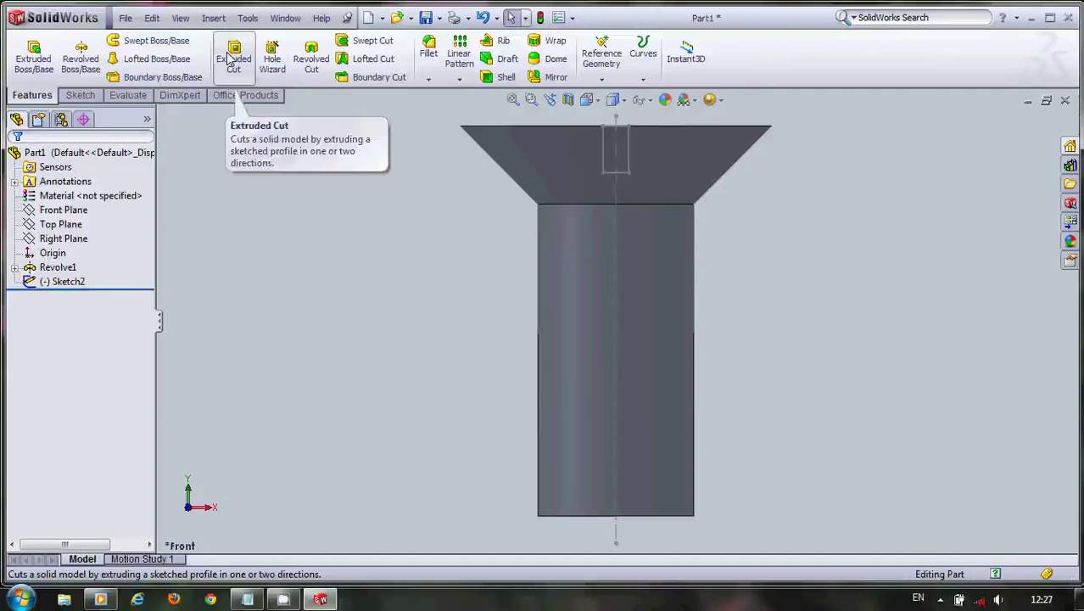
pyautogui.click(233, 57)
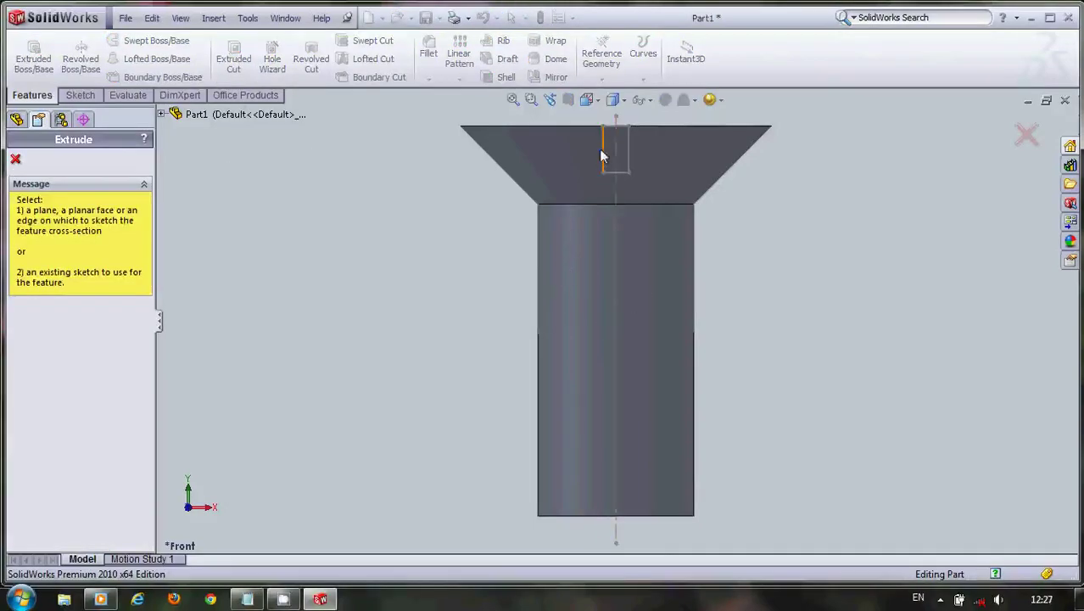
pyautogui.click(614, 202)
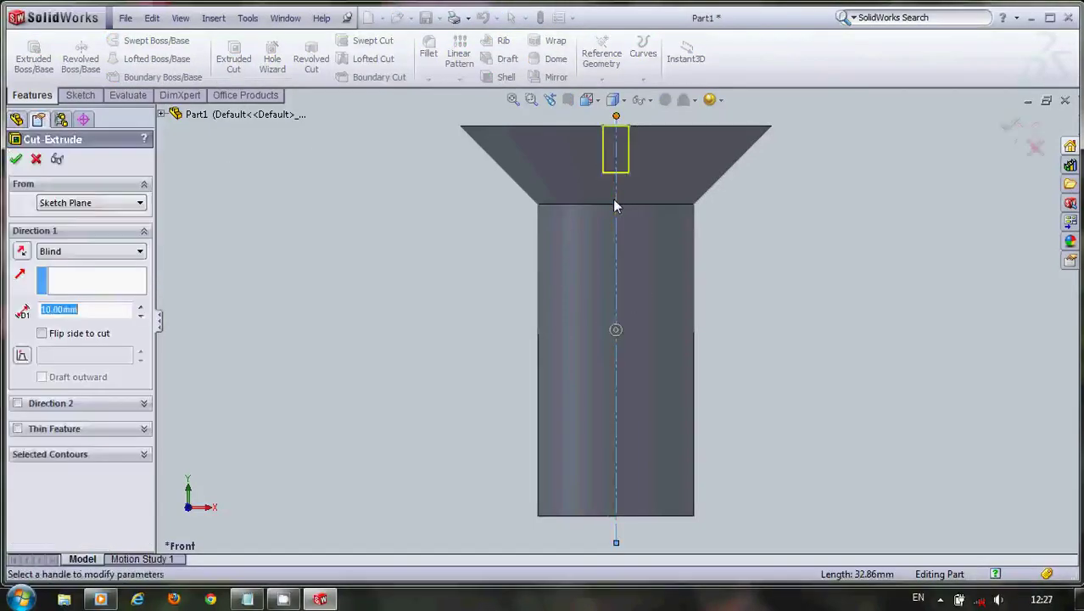
pyautogui.scroll(-3, 428, 173)
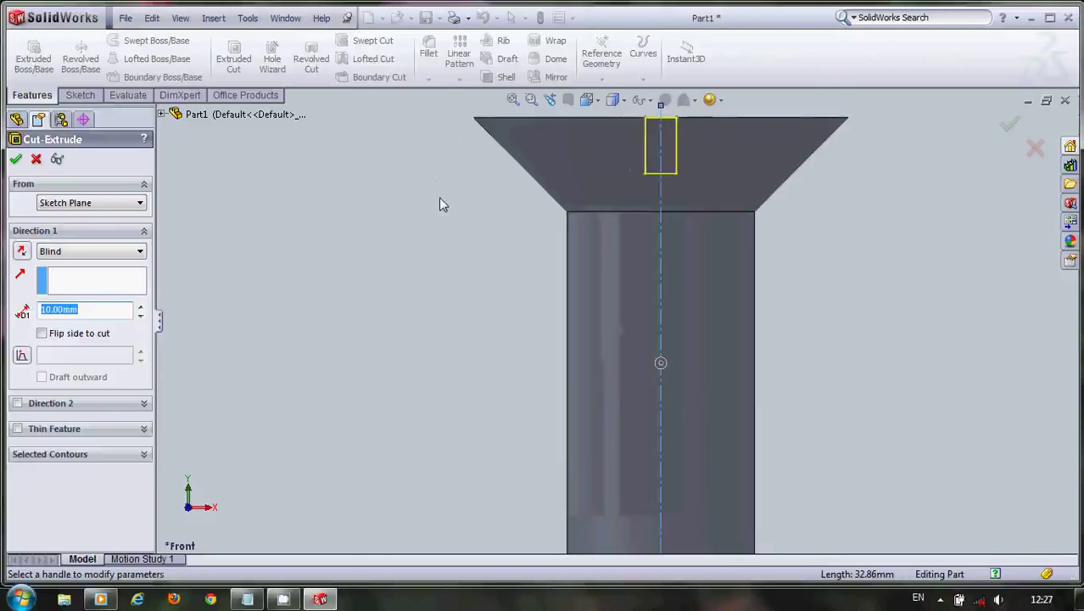
pyautogui.moveTo(452, 221); pyautogui.dragTo(600, 230, button='middle')
pyautogui.moveTo(645, 218); pyautogui.dragTo(703, 475)
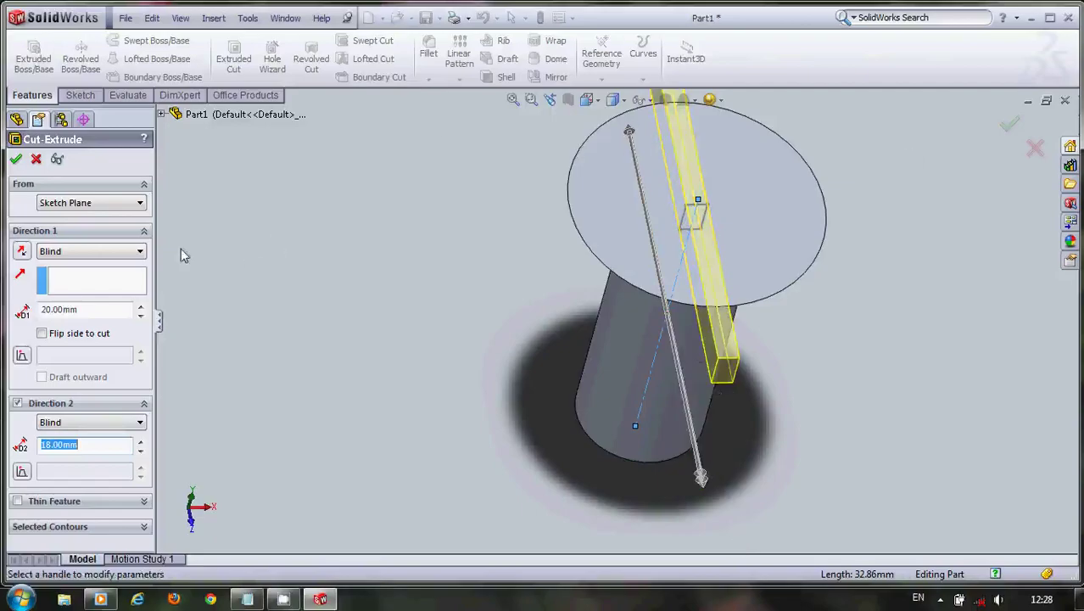
pyautogui.click(16, 162)
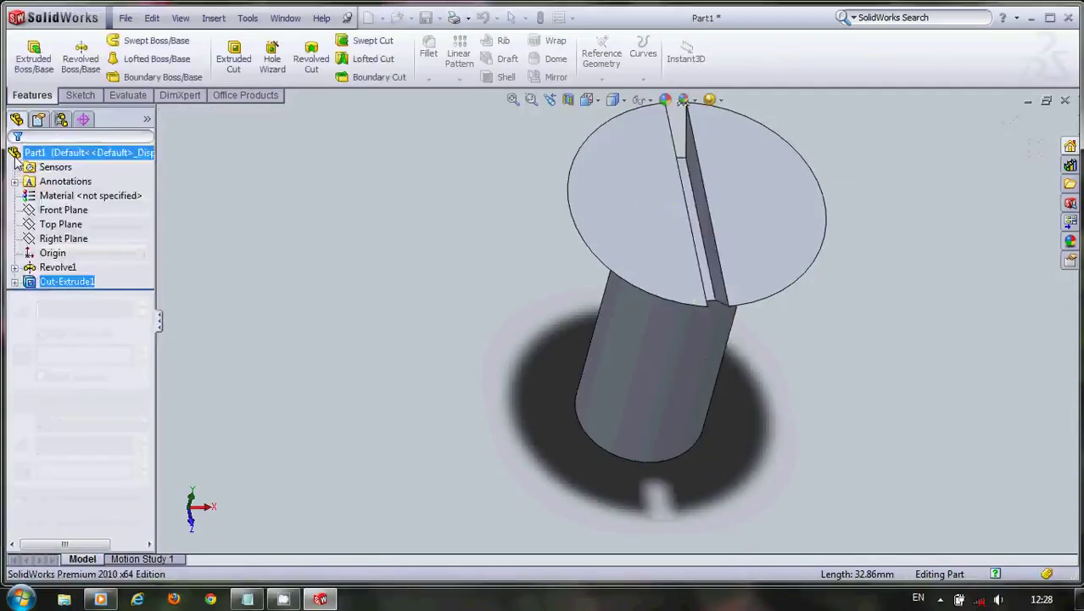
pyautogui.moveTo(295, 250); pyautogui.dragTo(261, 96, button='middle')
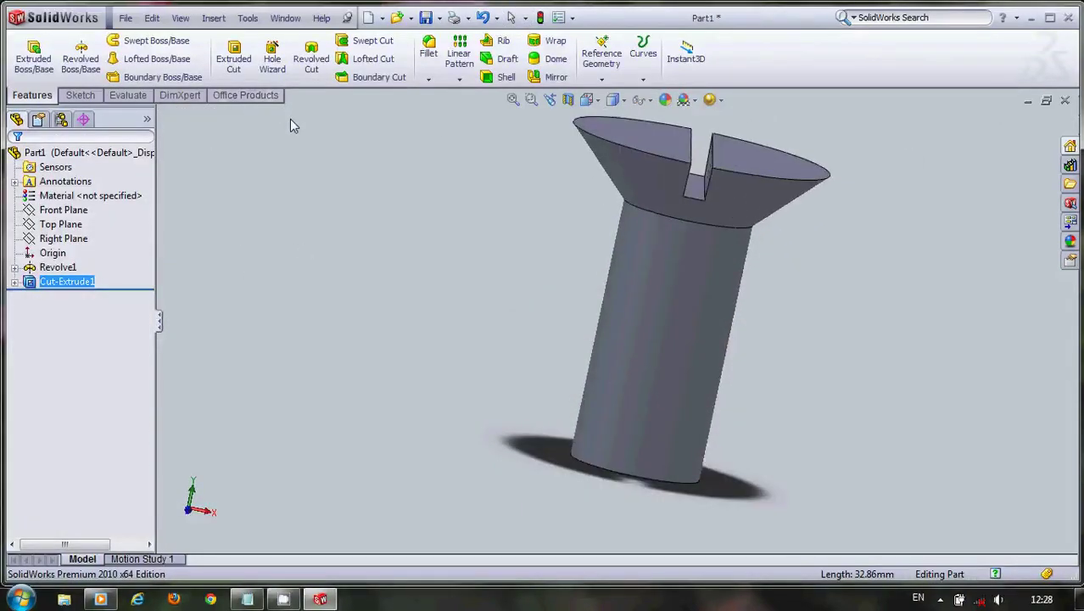
pyautogui.moveTo(424, 161); pyautogui.dragTo(564, 212, button='middle')
pyautogui.click(383, 174)
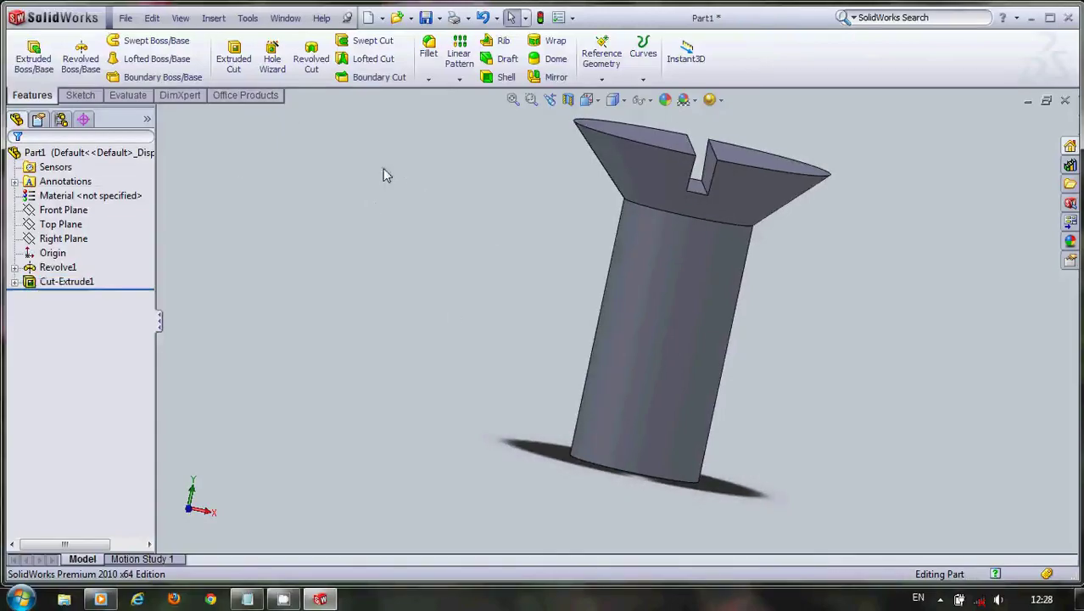
pyautogui.click(78, 95)
pyautogui.click(27, 49)
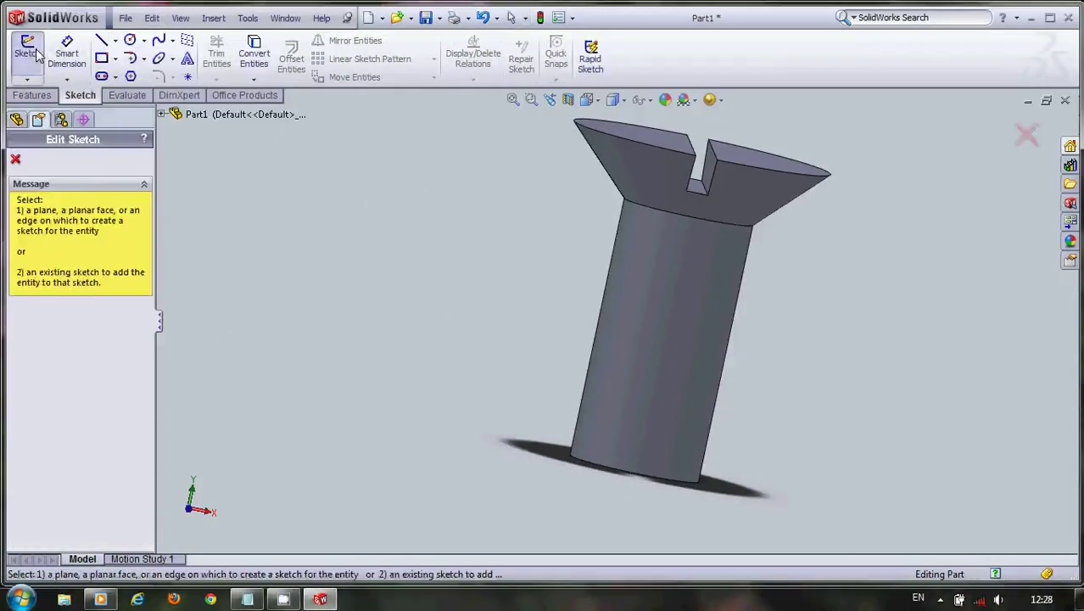
pyautogui.click(15, 159)
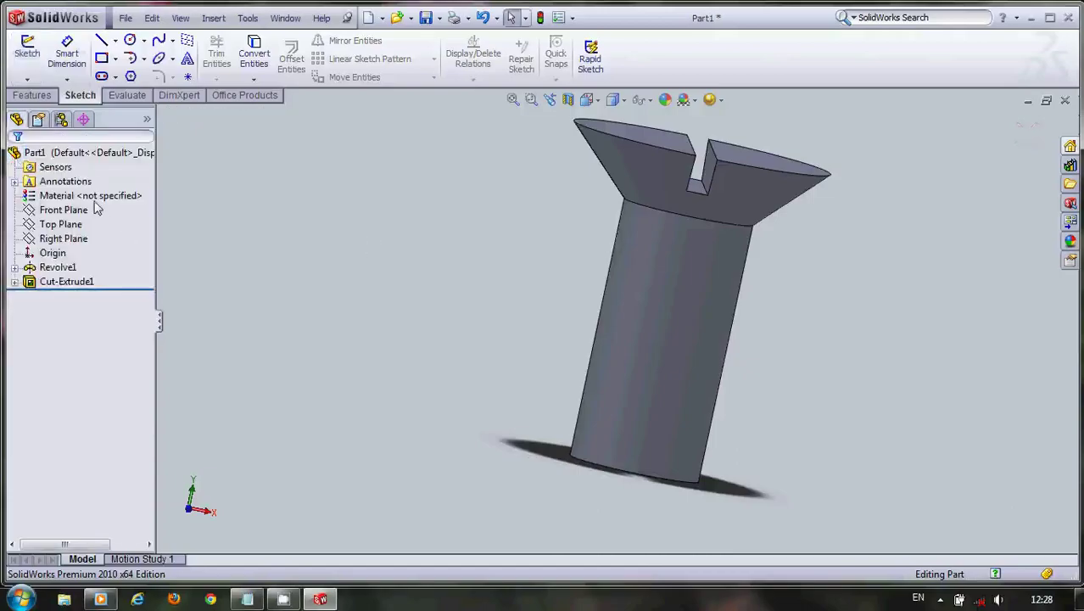
pyautogui.click(65, 212)
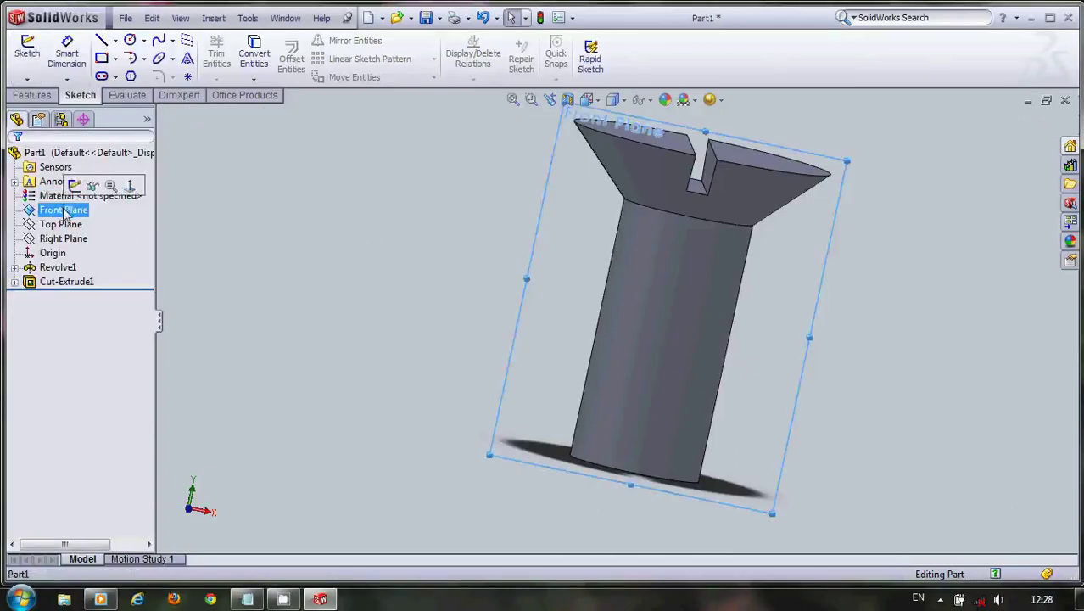
pyautogui.click(27, 50)
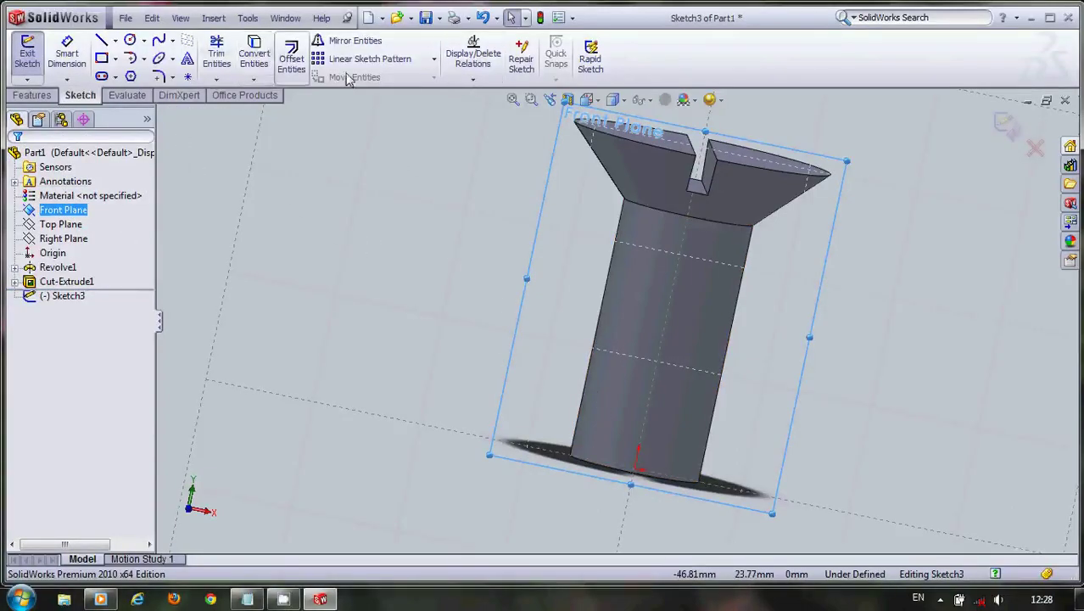
pyautogui.click(27, 56)
pyautogui.click(32, 95)
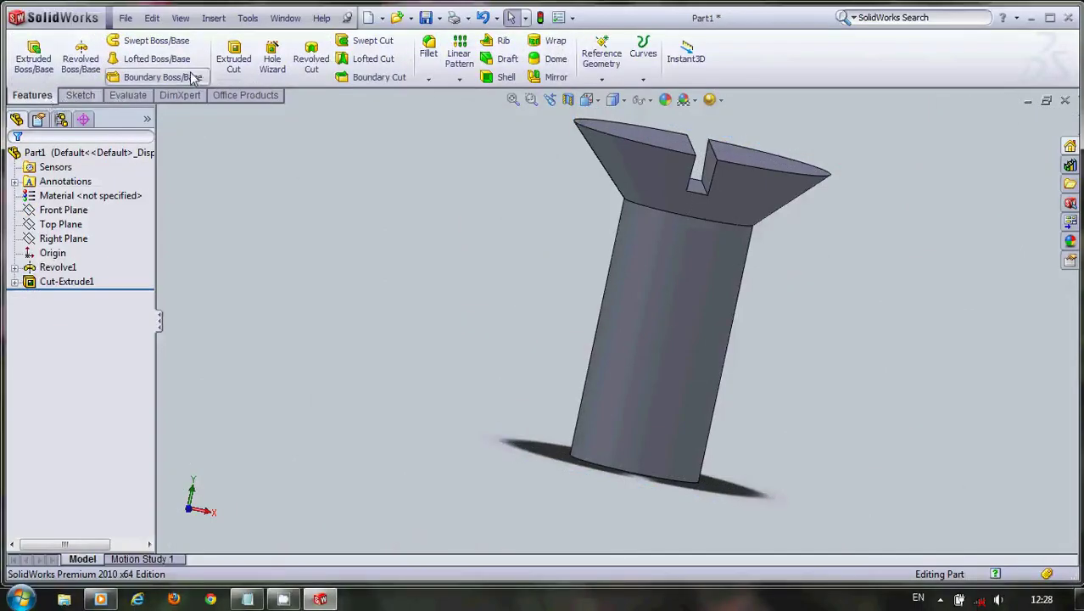
pyautogui.click(79, 95)
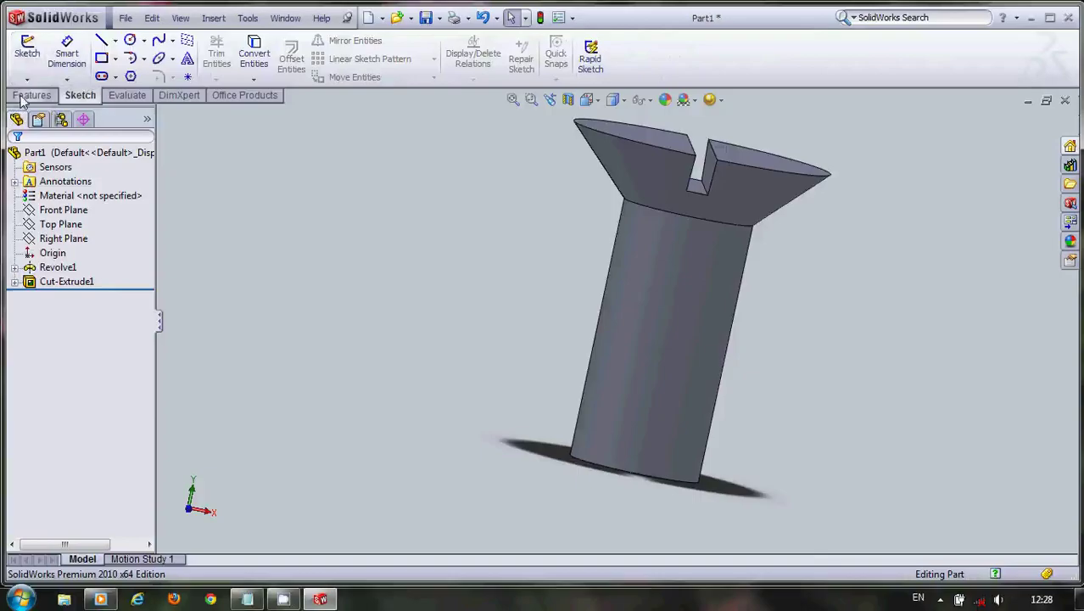
# Step: Chamfer the circular edge at the shank's lower end with a distance of 2 mm and an angle of 45 degrees
pyautogui.click(24, 98)
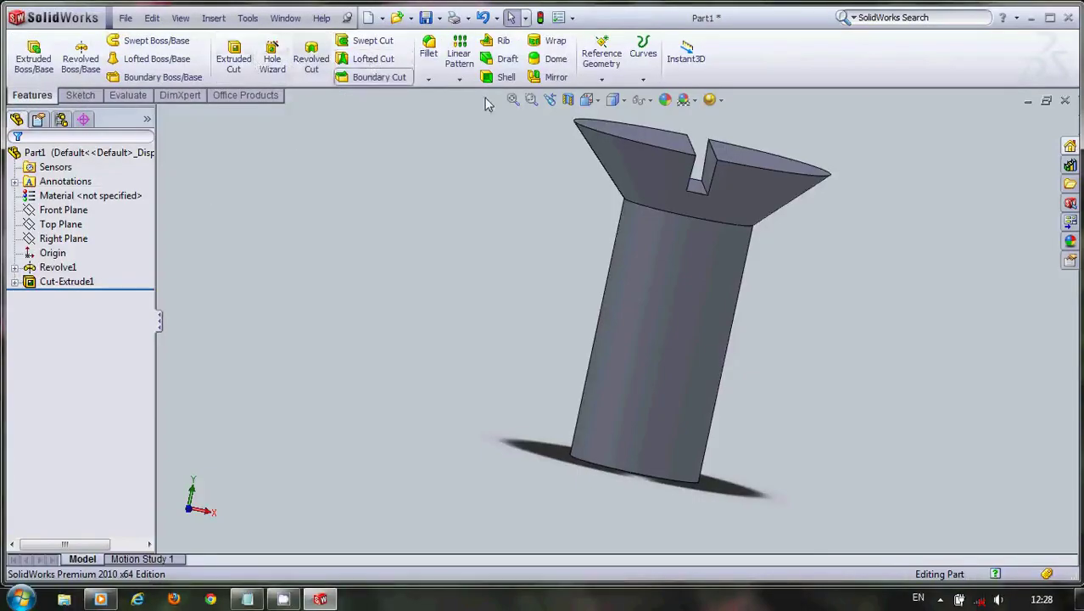
pyautogui.click(429, 81)
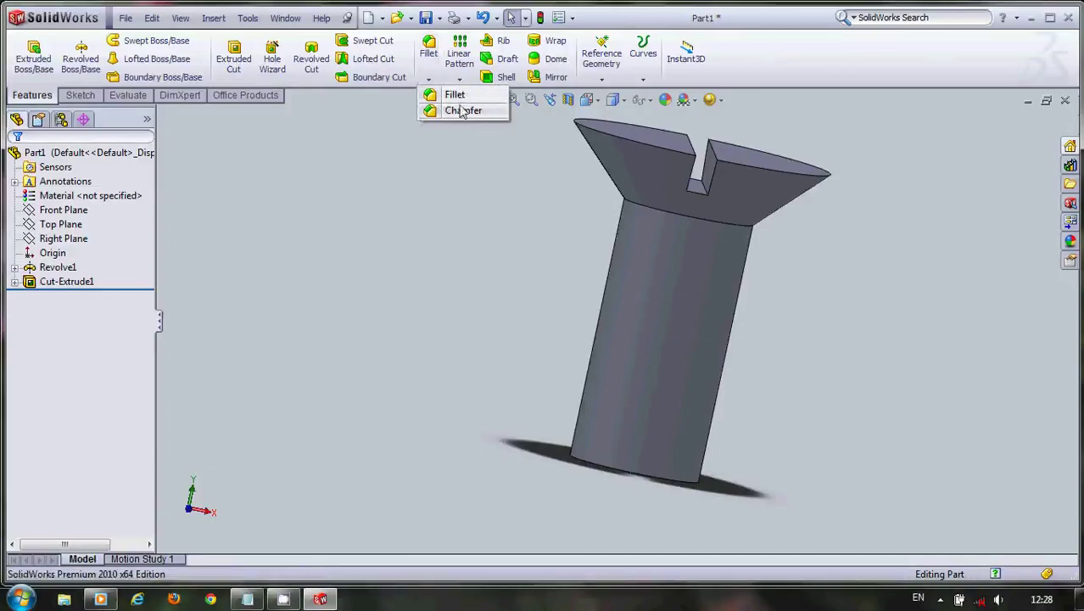
pyautogui.click(454, 112)
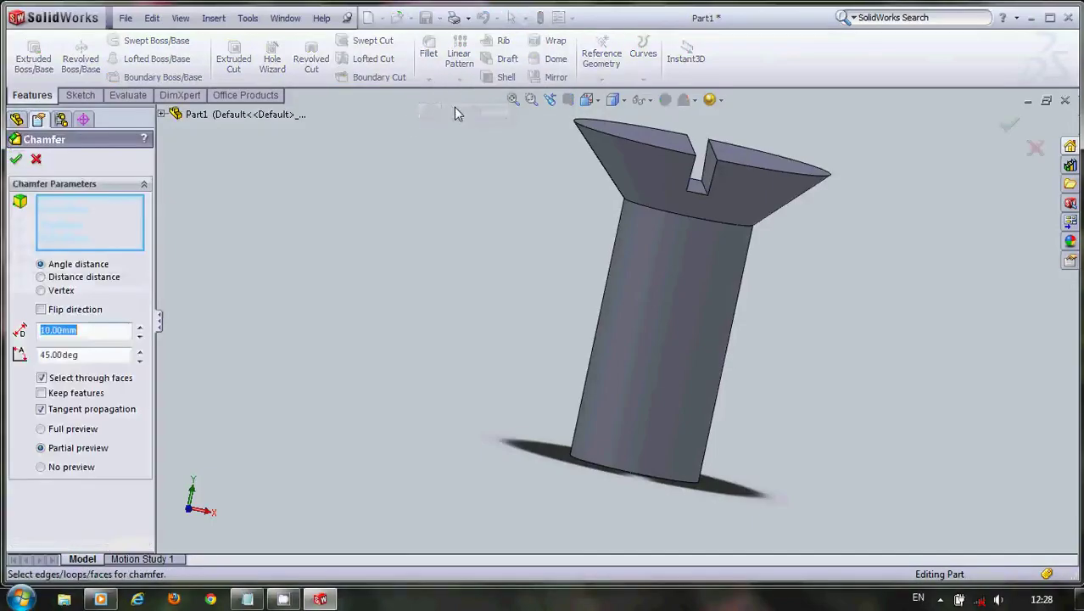
pyautogui.click(614, 474)
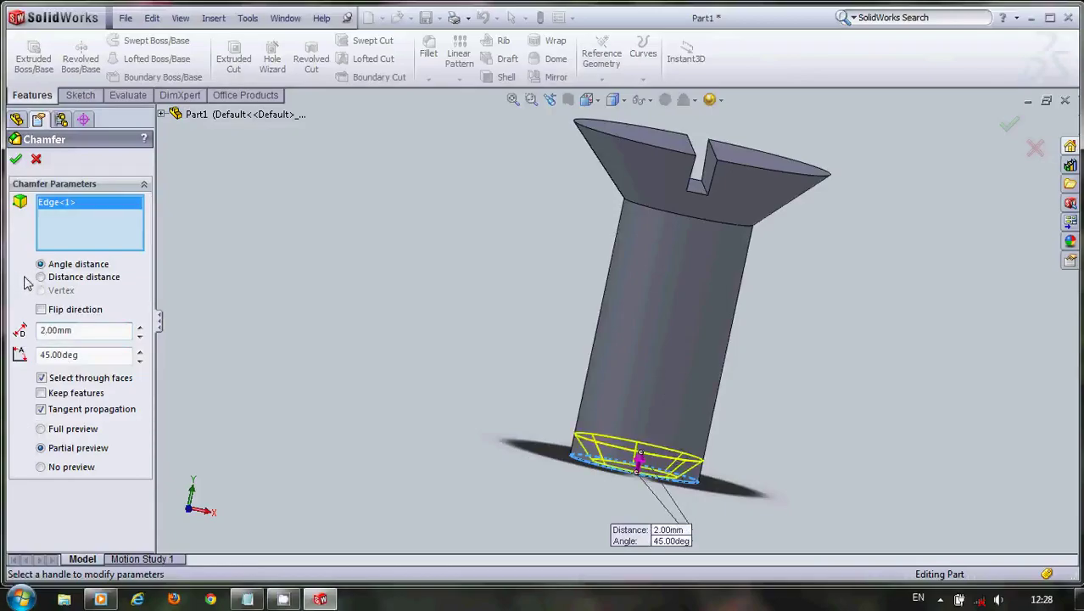
pyautogui.click(17, 161)
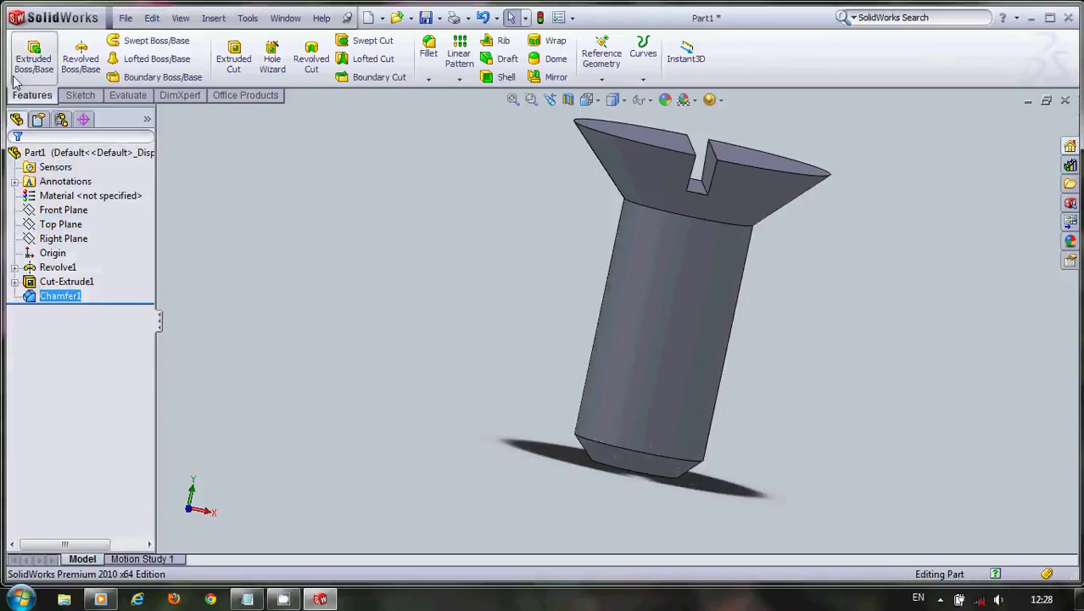
# Step: In the bottom view, sketch a circle of 6 mm radius centered on the origin on the shank's end face, matching the shank outline
pyautogui.click(81, 95)
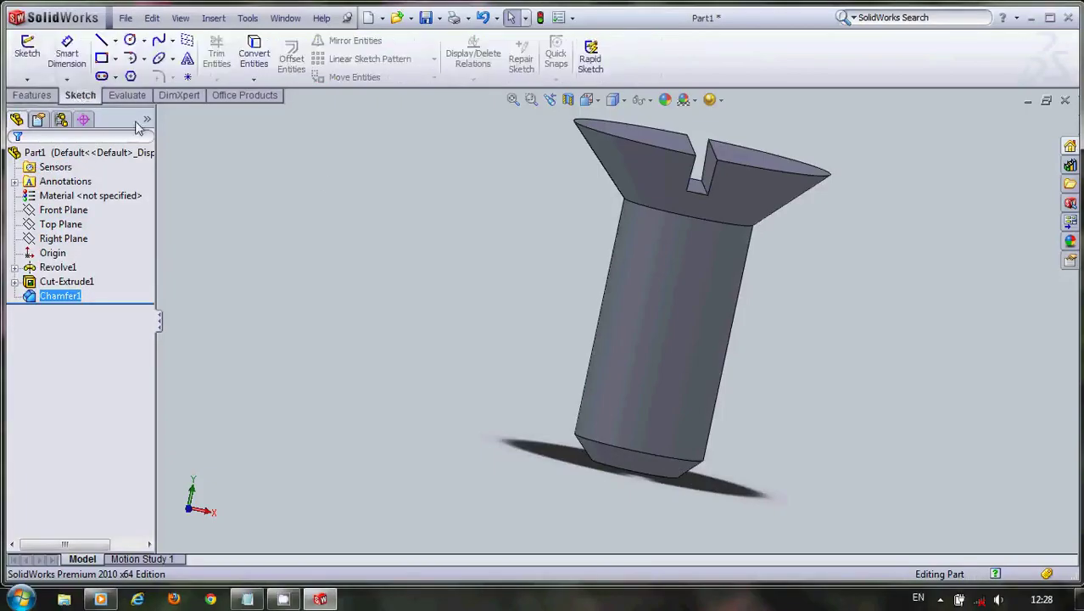
pyautogui.click(597, 105)
pyautogui.click(609, 141)
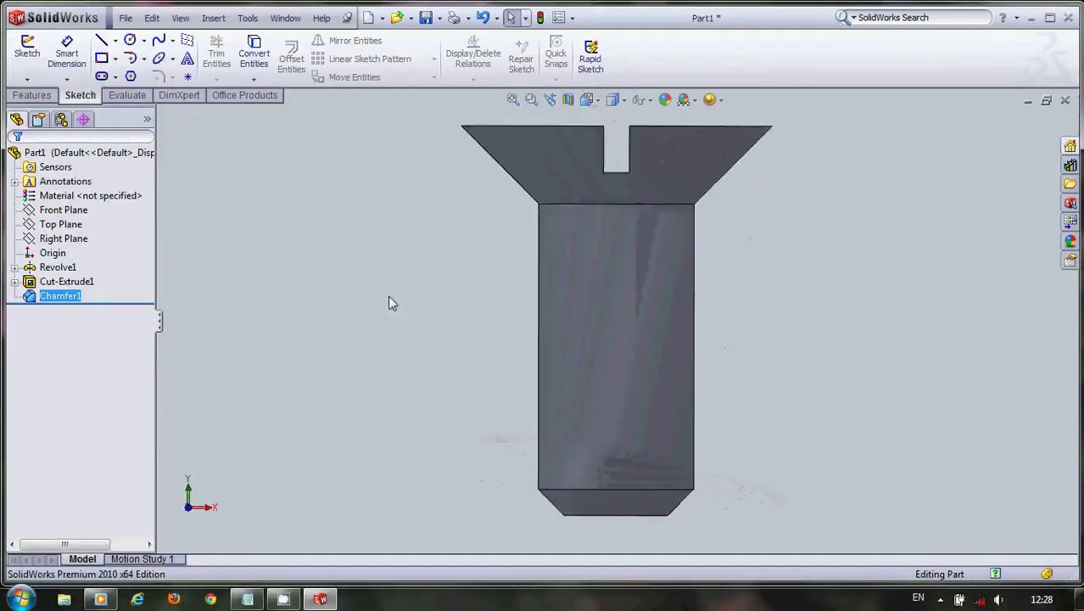
pyautogui.click(596, 103)
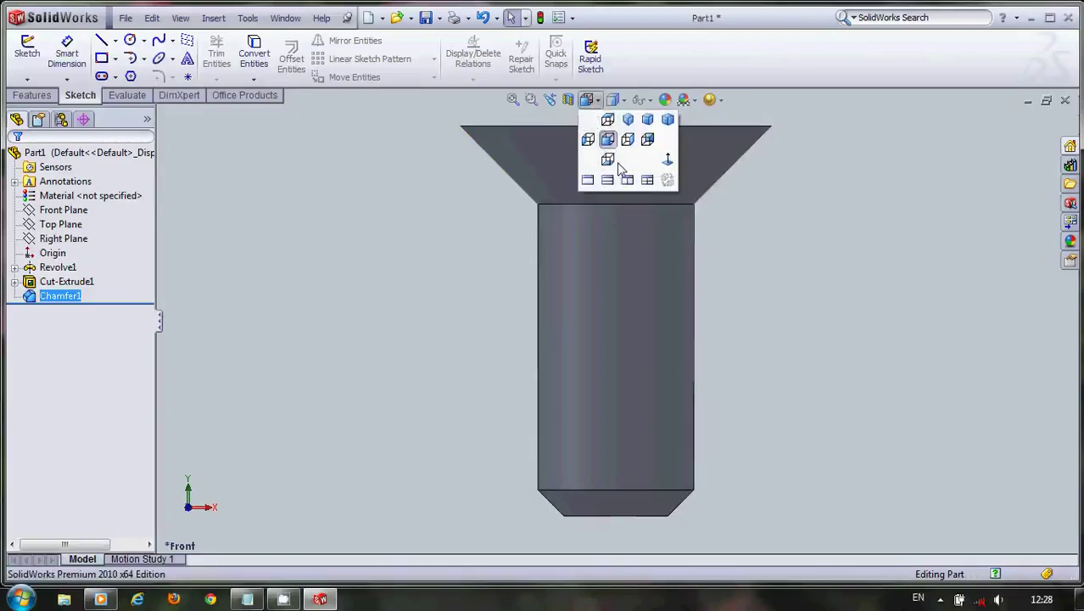
pyautogui.click(608, 160)
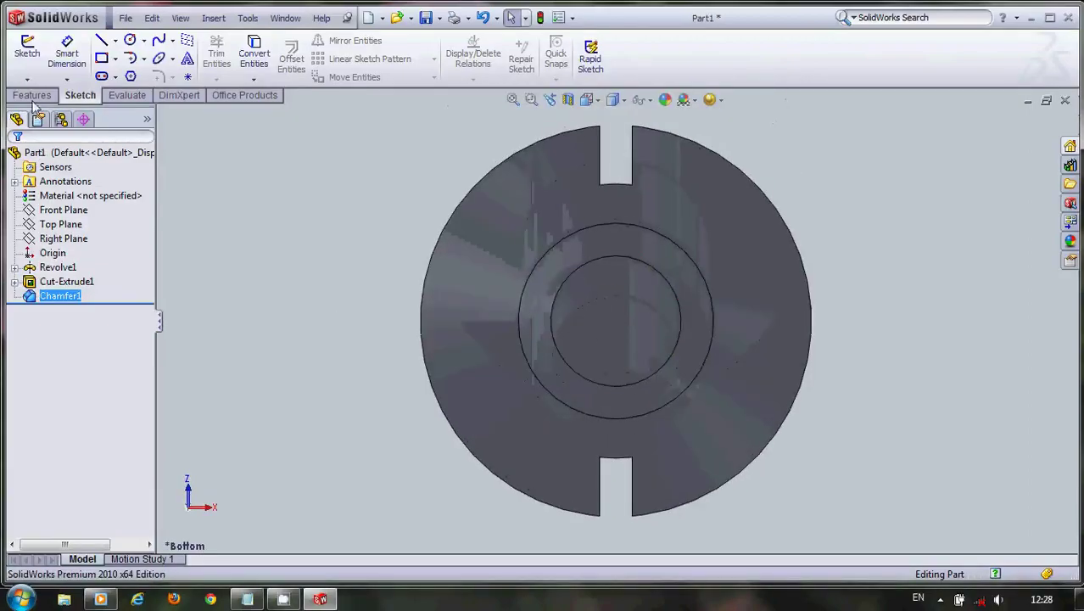
pyautogui.click(26, 49)
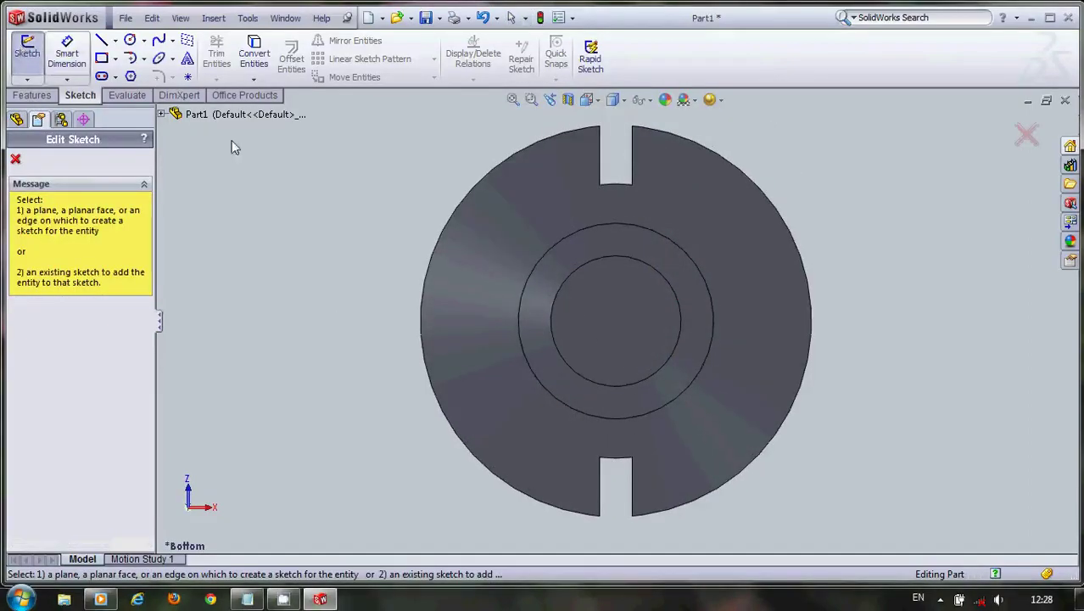
pyautogui.click(619, 319)
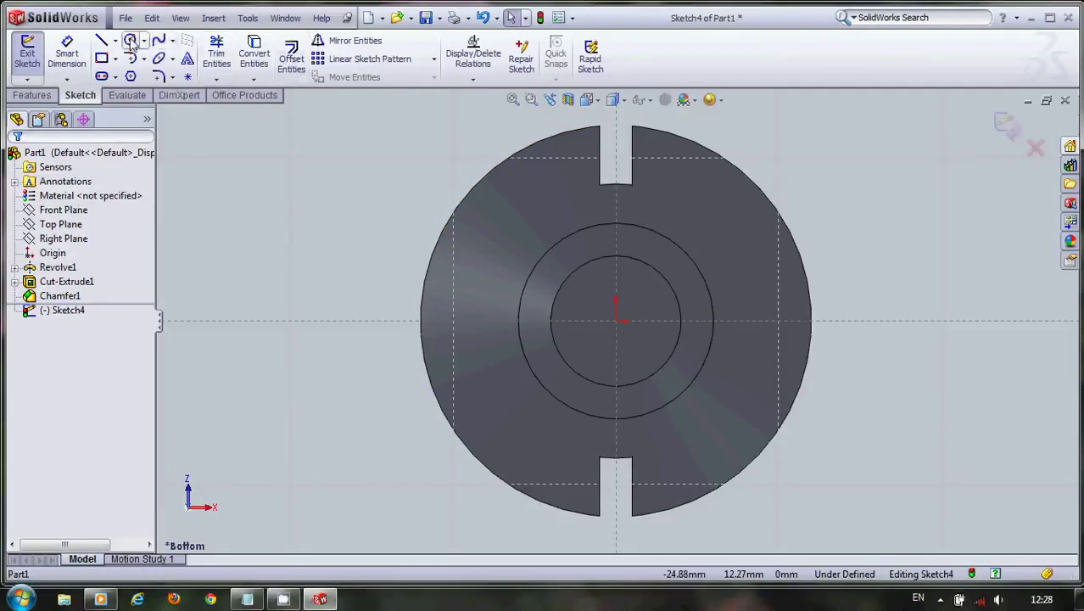
pyautogui.click(130, 40)
pyautogui.click(616, 319)
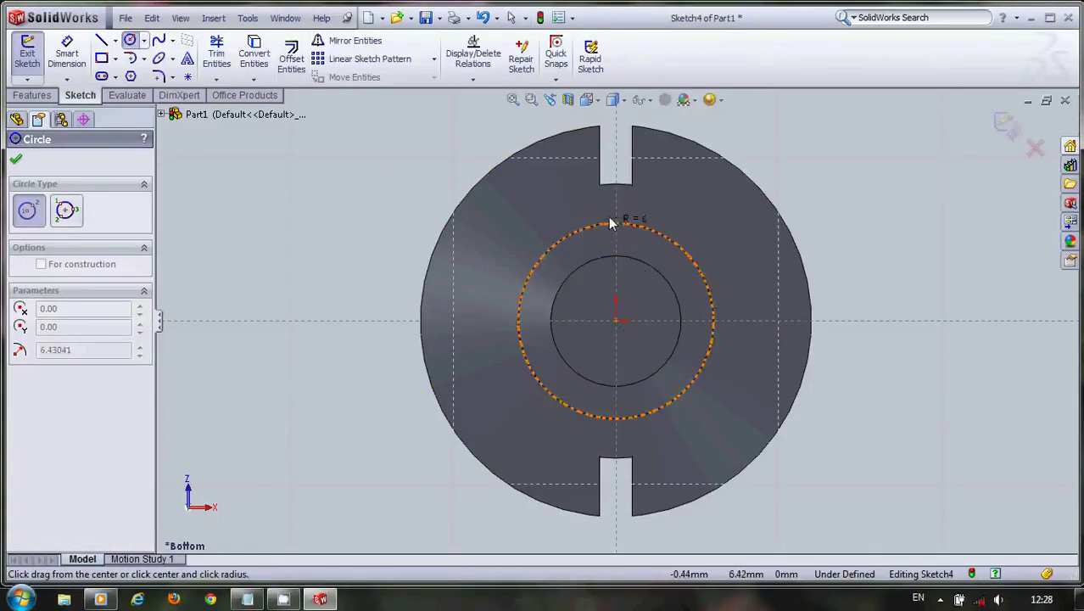
pyautogui.click(613, 228)
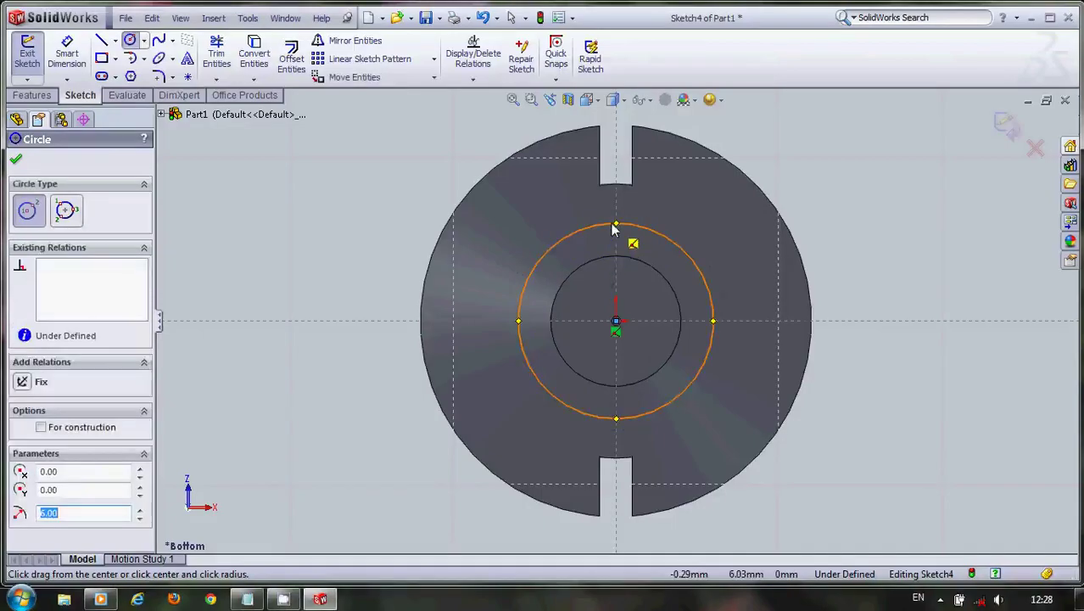
pyautogui.press('Escape')
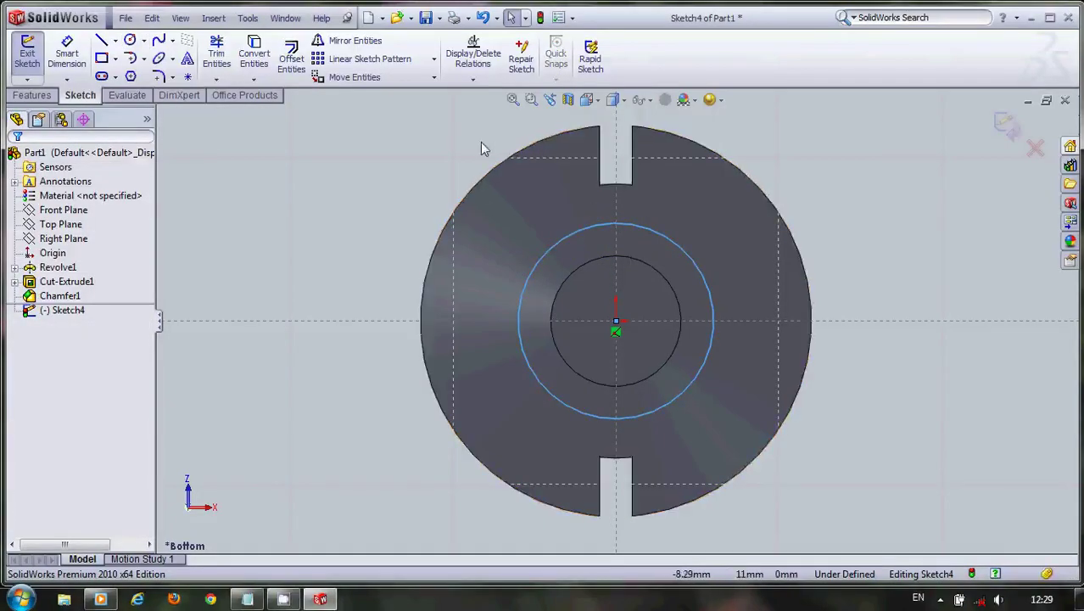
# Step: In the front view, start a helix from the circle, reverse its direction so it runs up the shank, and stretch its pitch to 21 mm
pyautogui.click(588, 99)
pyautogui.click(607, 152)
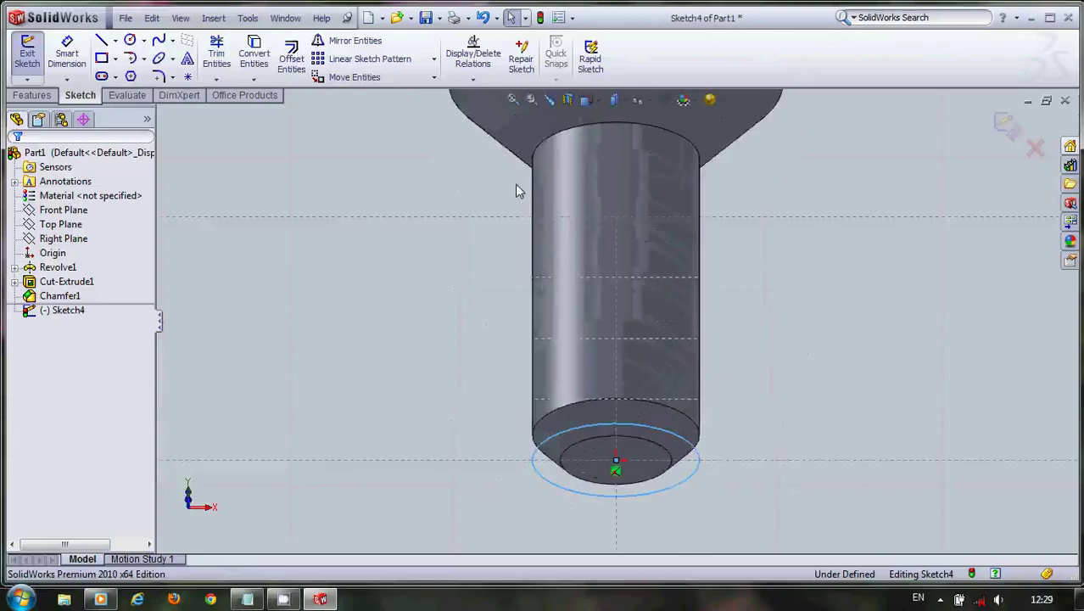
pyautogui.click(213, 17)
pyautogui.moveTo(275, 180)
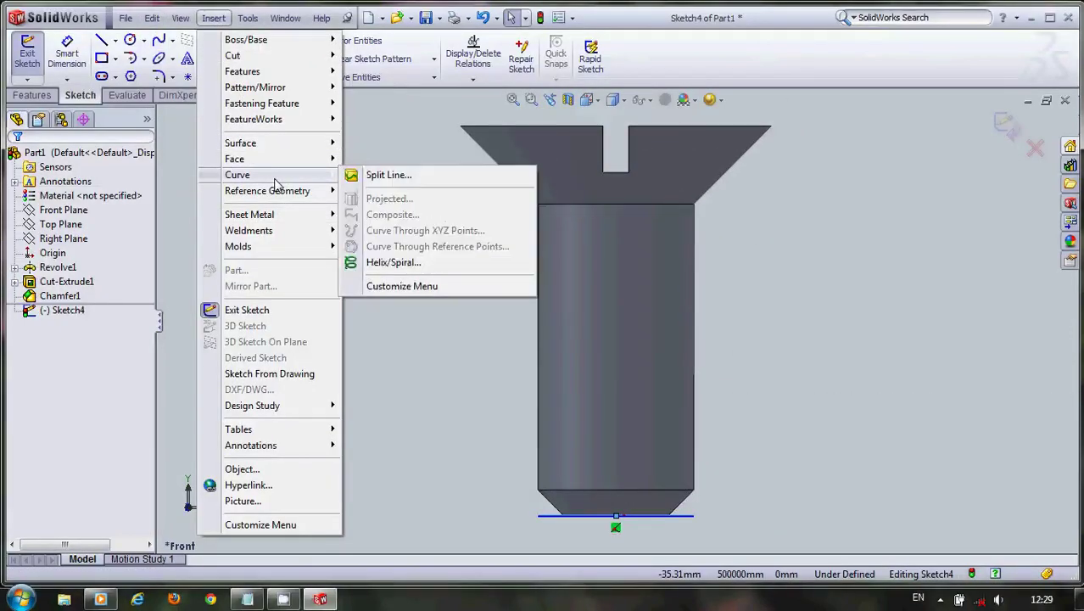
pyautogui.click(419, 266)
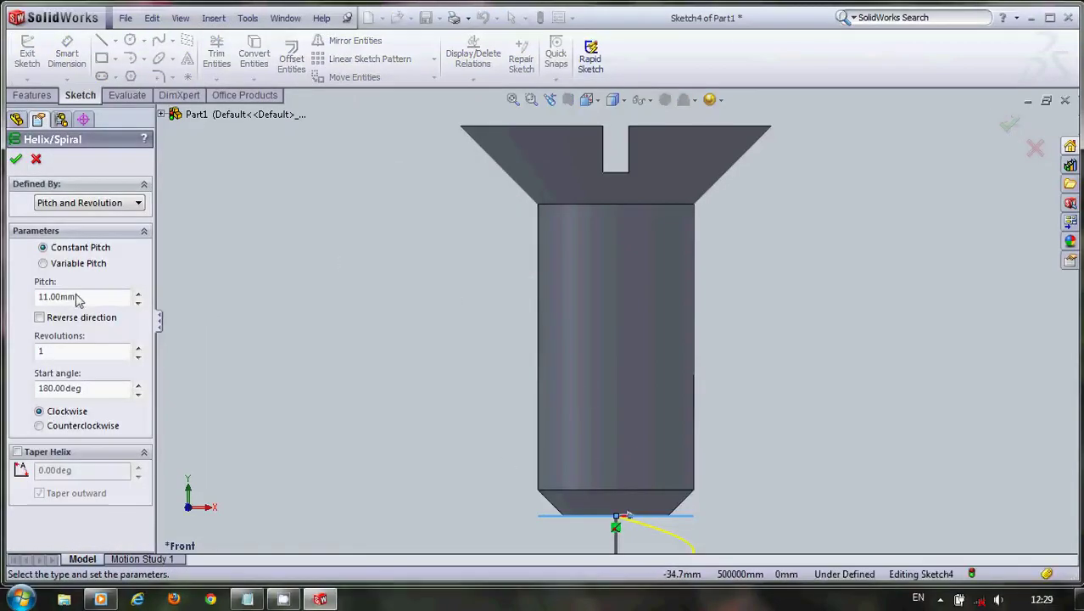
pyautogui.click(40, 317)
pyautogui.moveTo(606, 361); pyautogui.dragTo(609, 250)
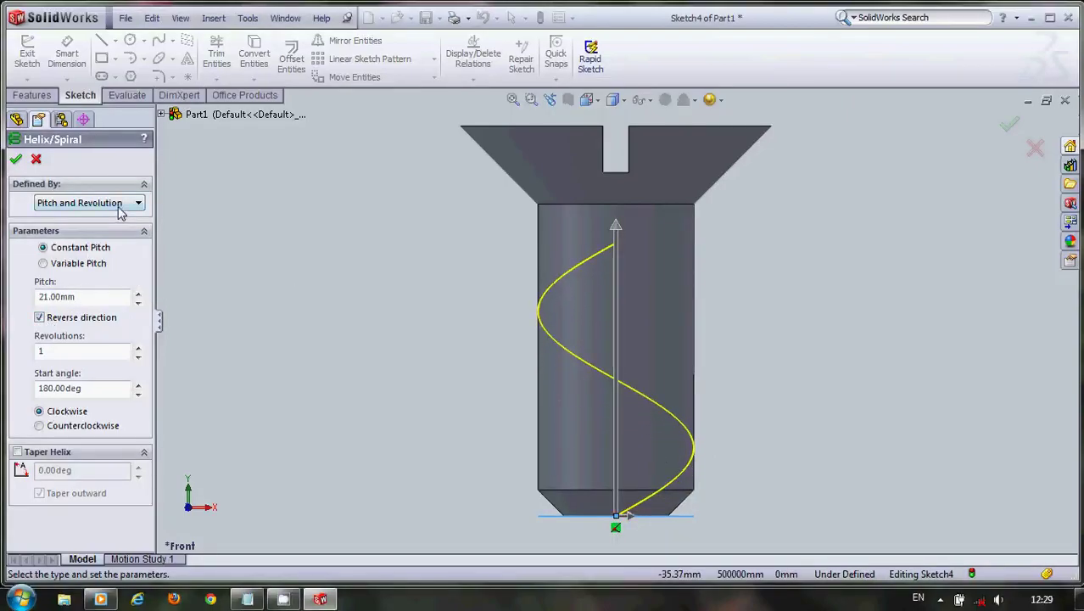